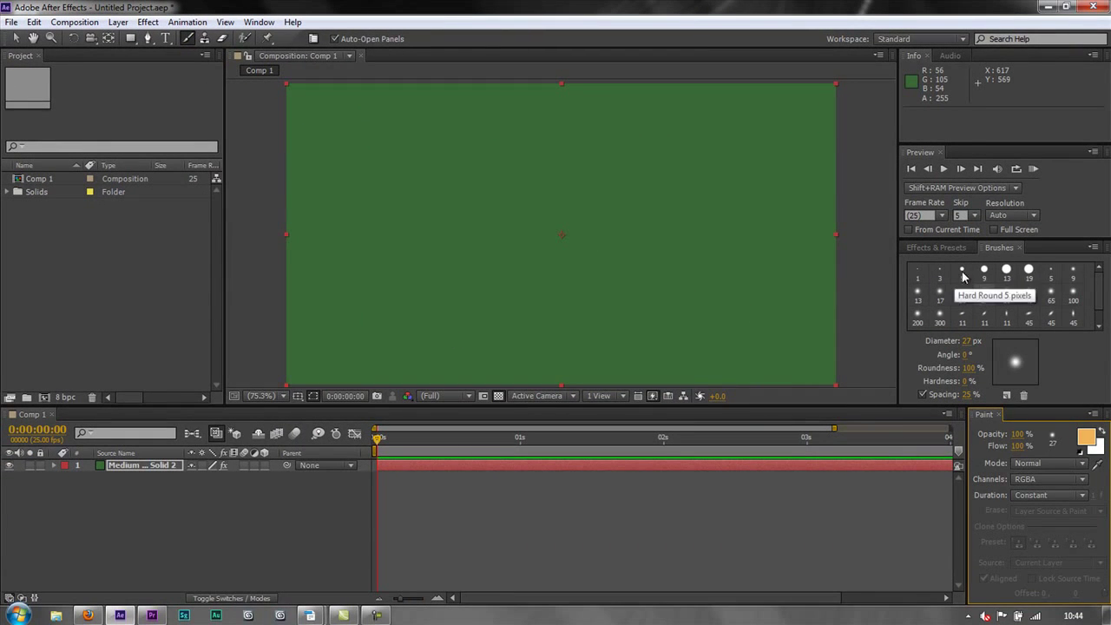
Step: Enlarge the Brushes panel to show all tips and the Brush Dynamics settings, and select the Soft Round 35 pixels brush
drag(965, 433, 897, 436)
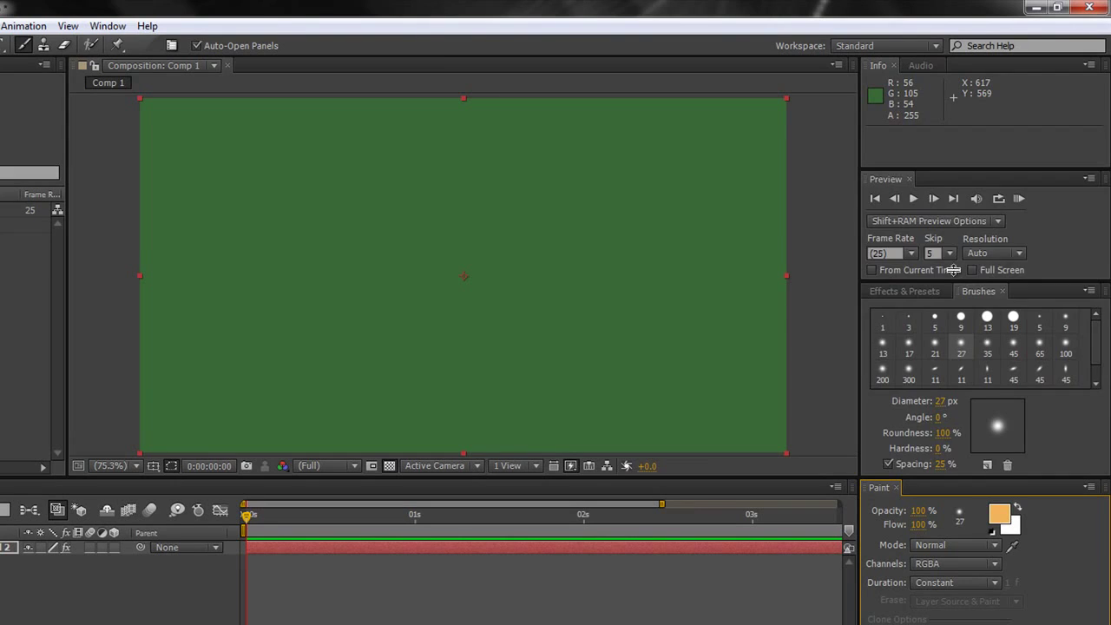
drag(953, 270, 946, 92)
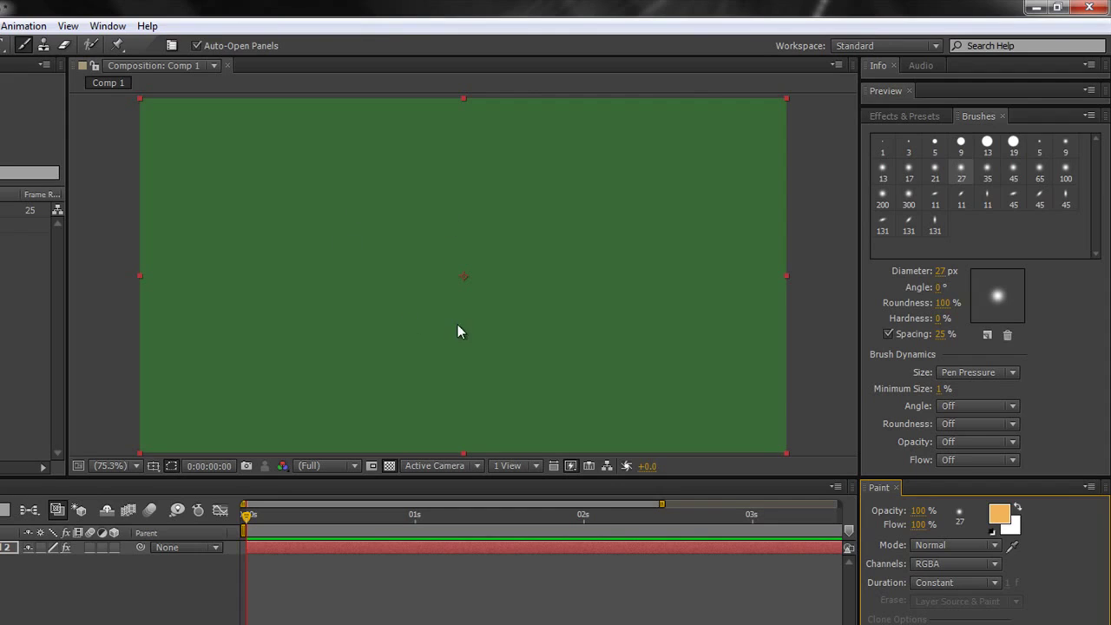
click(435, 250)
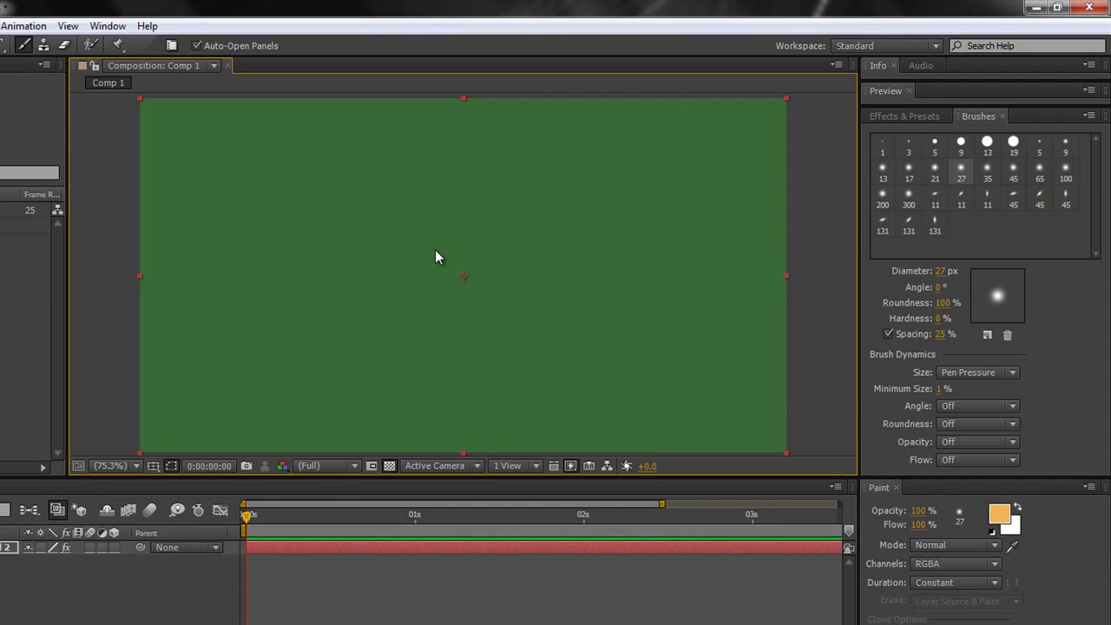
click(987, 169)
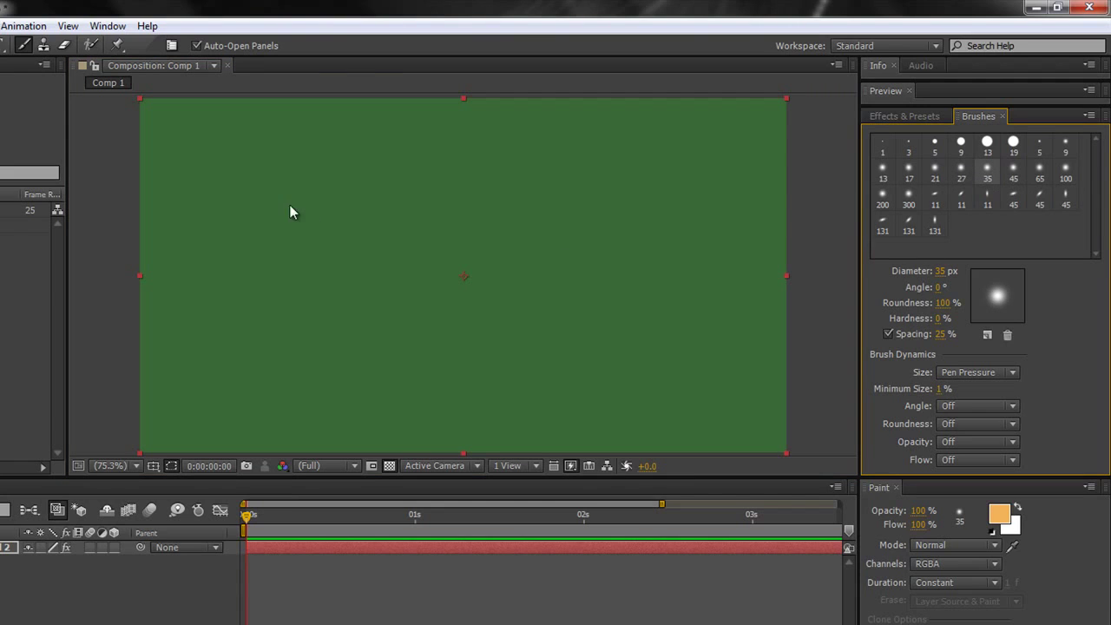
Step: Open the Medium Gray-Green Solid 2 layer in its own Layer view for painting
drag(463, 217, 495, 318)
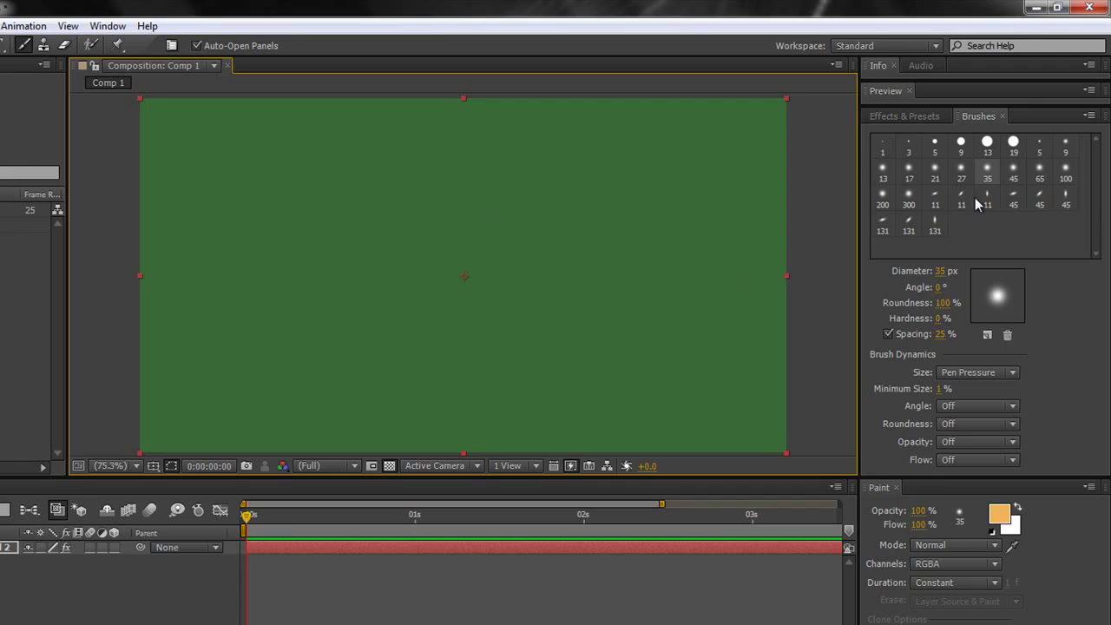
click(322, 546)
double_click(322, 549)
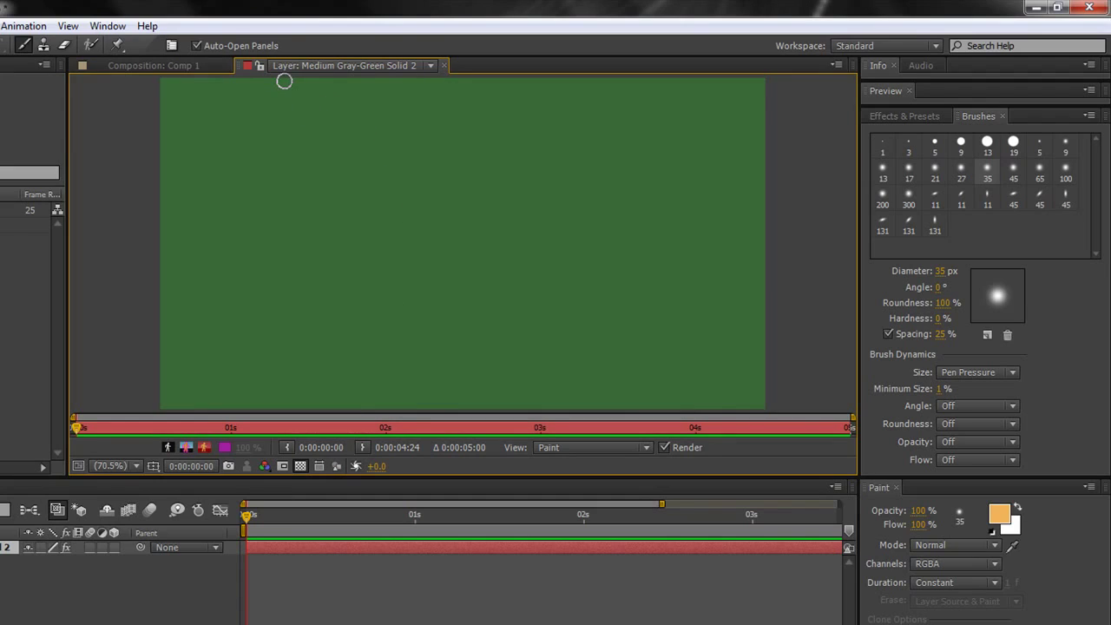
Step: Set the foreground paint colour to red FA1313 and paint a wavy stroke across the solid's upper left with the soft 35 px brush
click(999, 517)
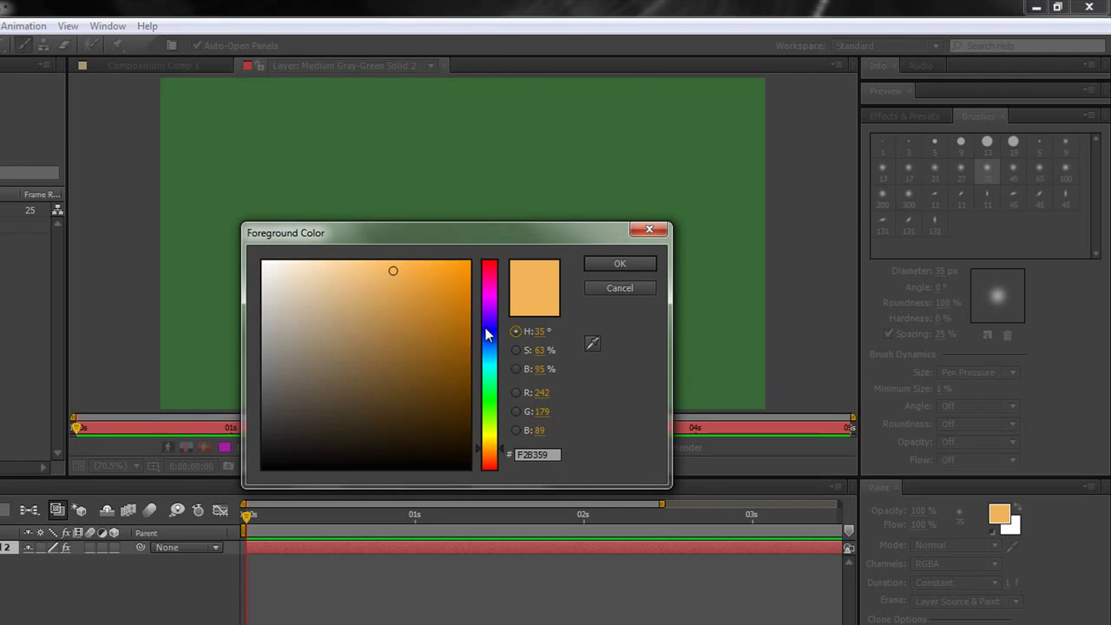
drag(486, 334, 481, 243)
drag(451, 287, 454, 264)
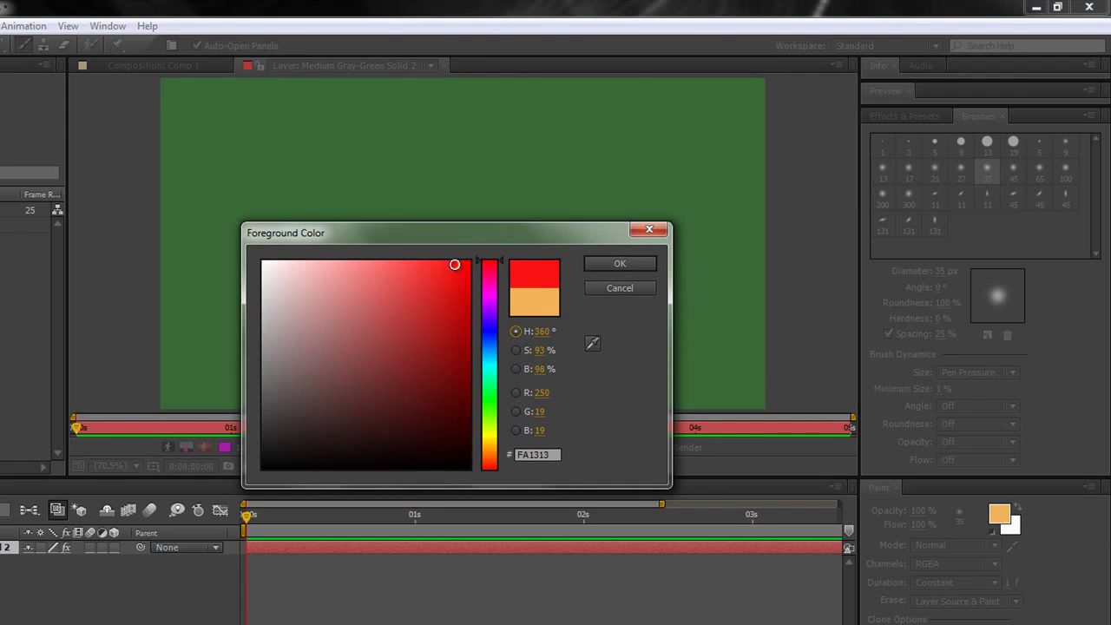
click(621, 264)
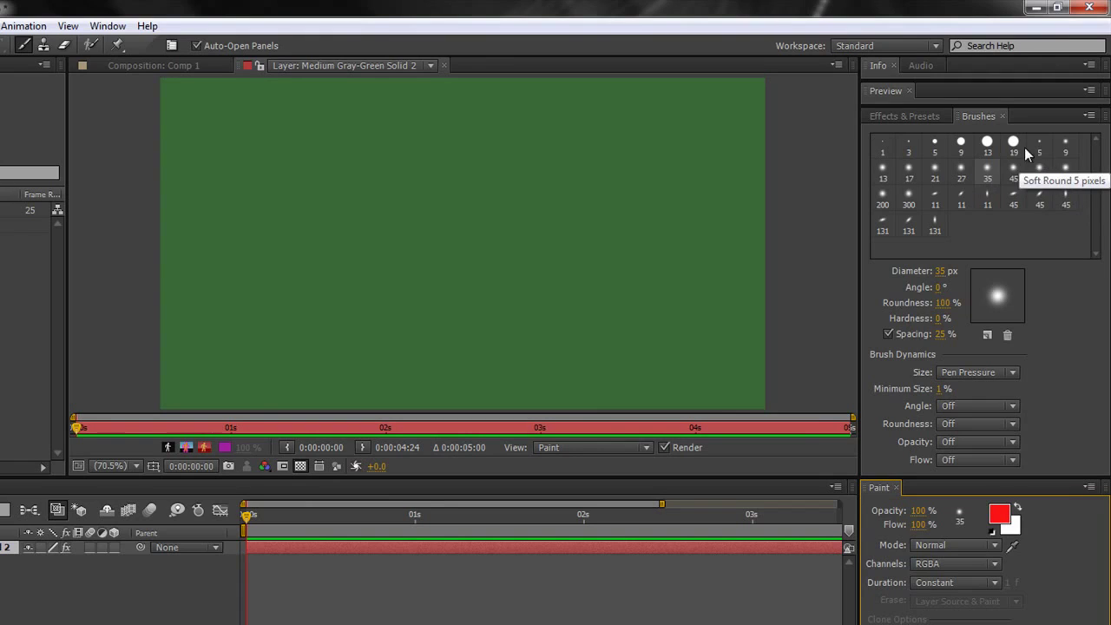
click(987, 176)
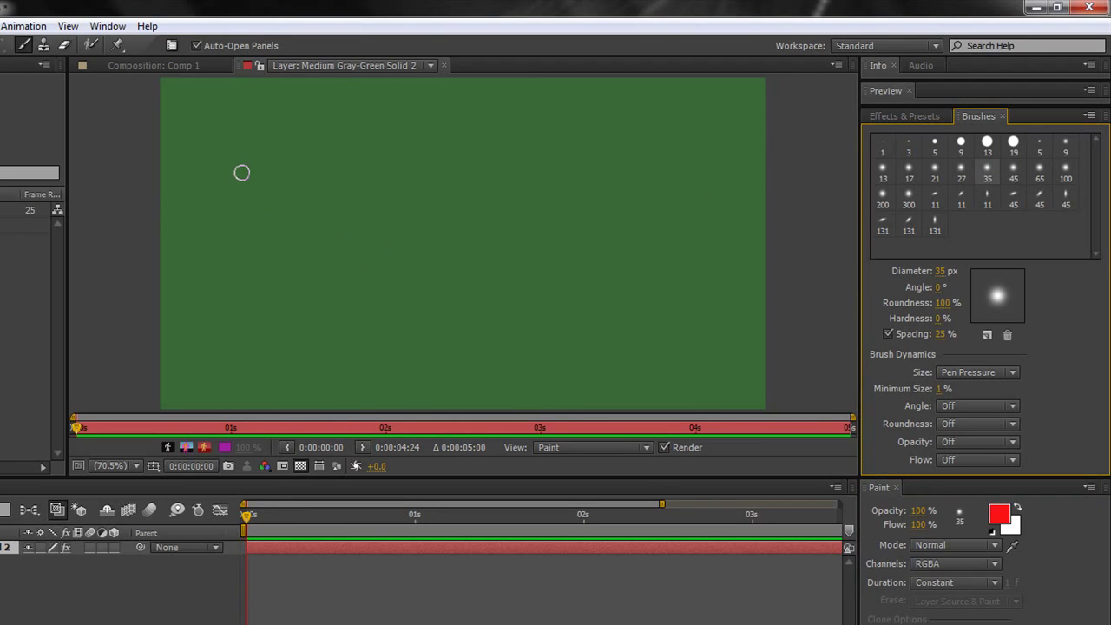
mouse_move(357, 182)
mouse_down()
mouse_move(404, 153)
mouse_move(449, 162)
mouse_move(480, 153)
mouse_up()
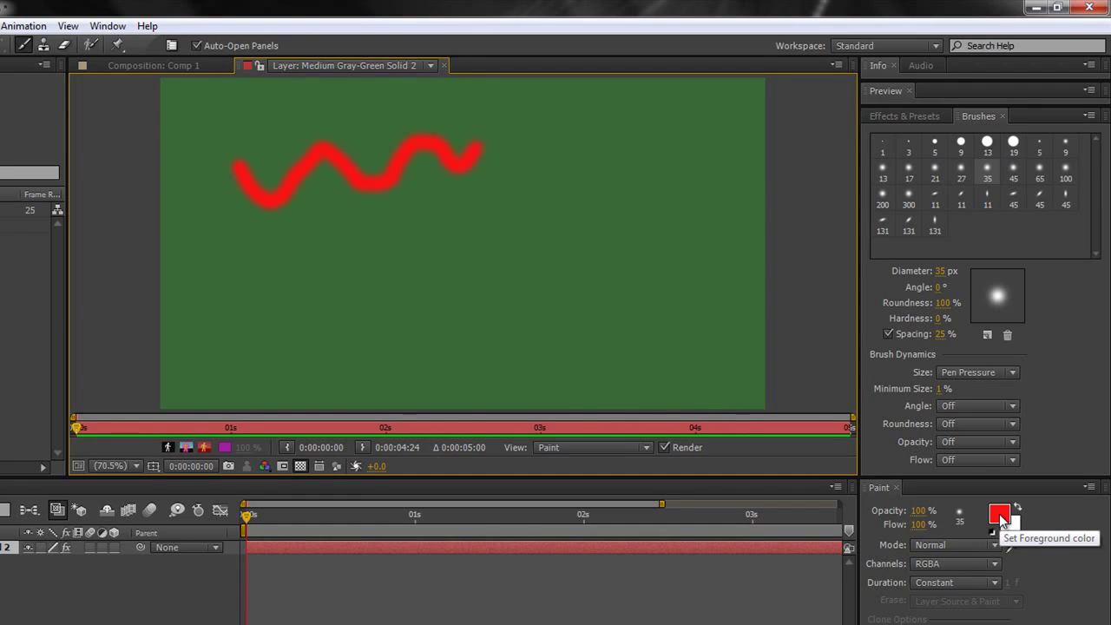
Step: Change the foreground paint colour to blue 2E13FA and paint a second wavy stroke below the red one
click(999, 516)
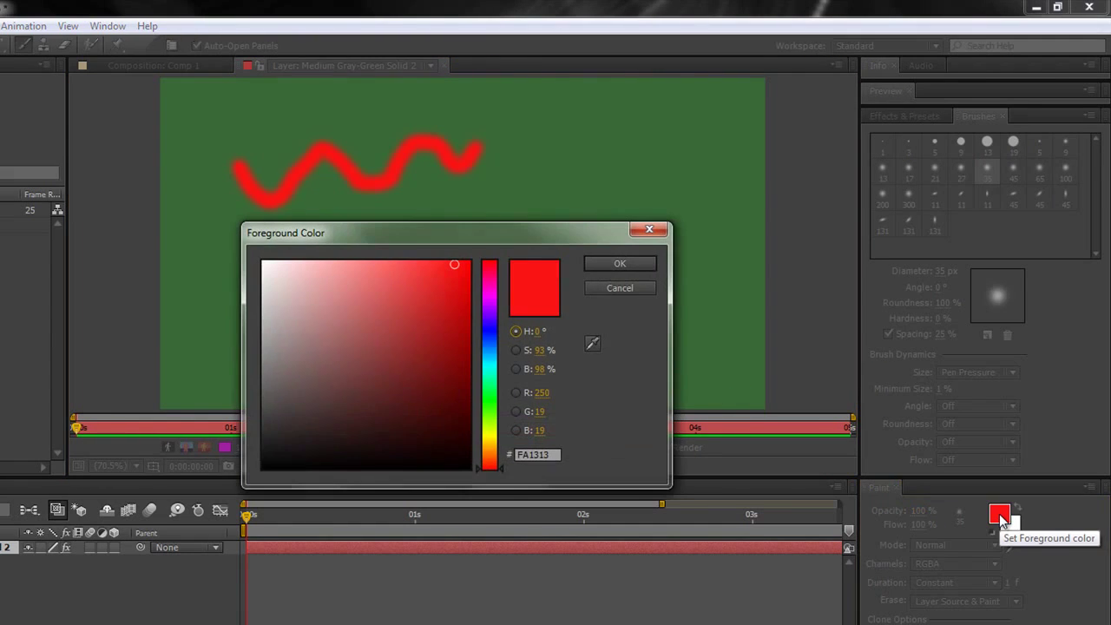
click(488, 326)
click(595, 265)
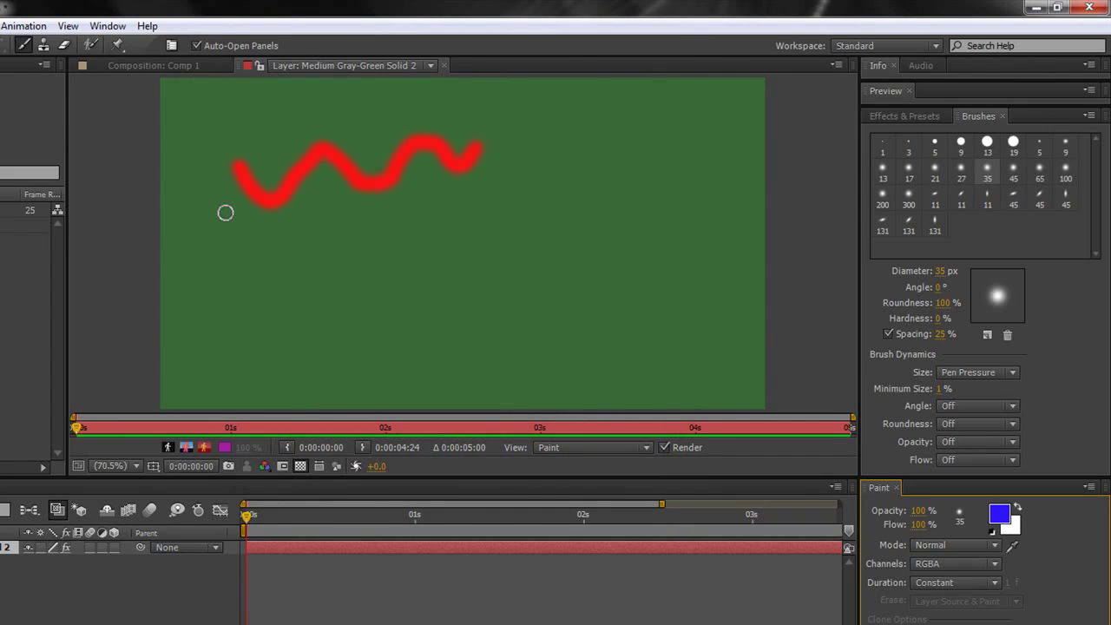
mouse_move(226, 213)
mouse_down()
mouse_move(281, 248)
mouse_move(332, 200)
mouse_move(374, 225)
mouse_move(424, 209)
mouse_move(428, 193)
mouse_move(455, 202)
mouse_move(510, 186)
mouse_up()
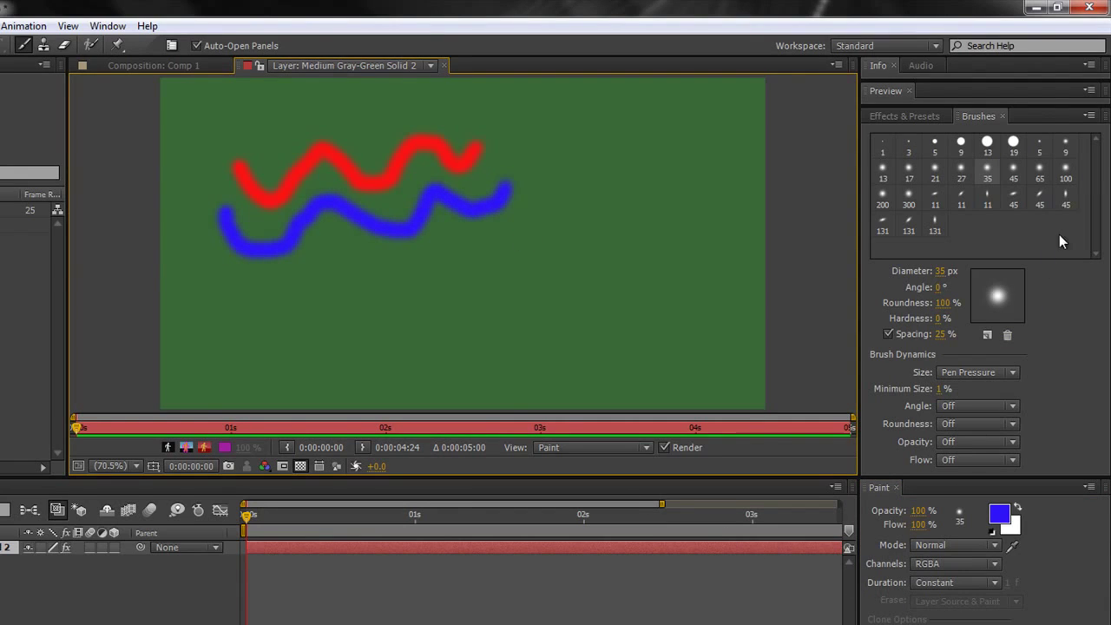
Step: Paint a short vertical stroke with the hard 19 px brush and a broad stroke across it with the first elliptical 131 px brush
click(1014, 143)
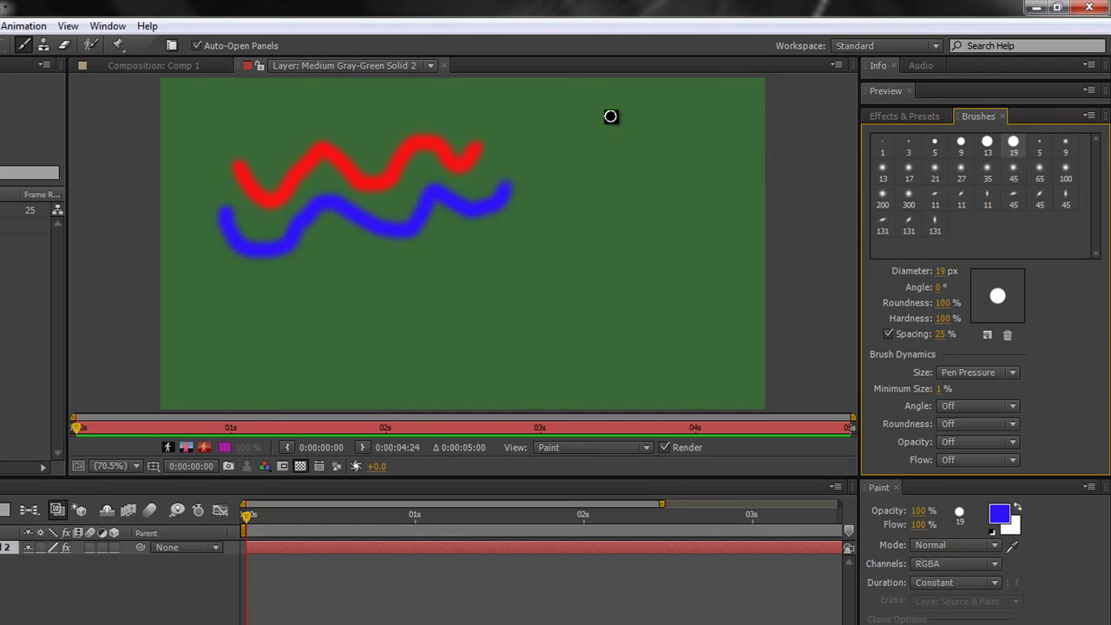
drag(610, 116, 617, 208)
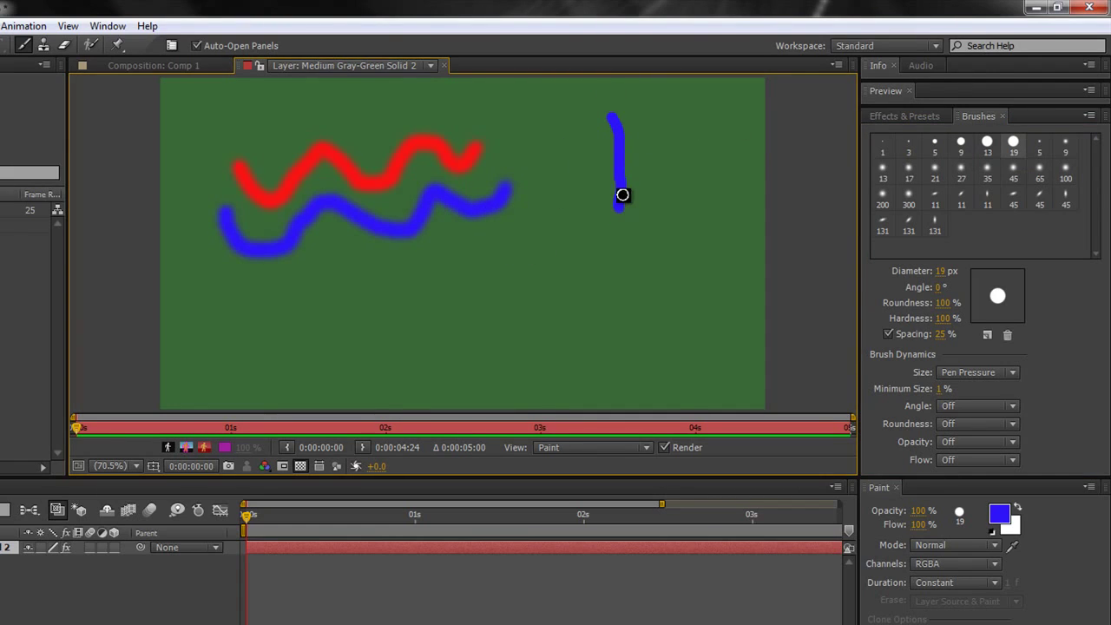
click(883, 224)
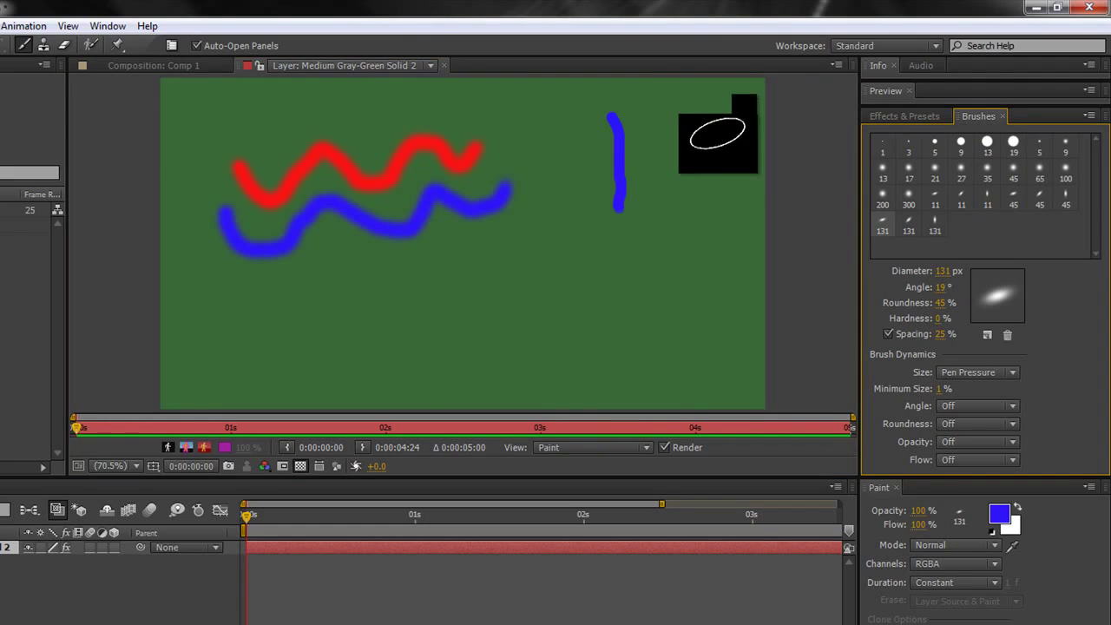
mouse_move(717, 136)
mouse_down()
mouse_move(717, 188)
mouse_move(632, 198)
mouse_move(629, 210)
mouse_move(597, 162)
mouse_move(546, 195)
mouse_up()
Step: Set the foreground paint colour to teal 309392
click(999, 515)
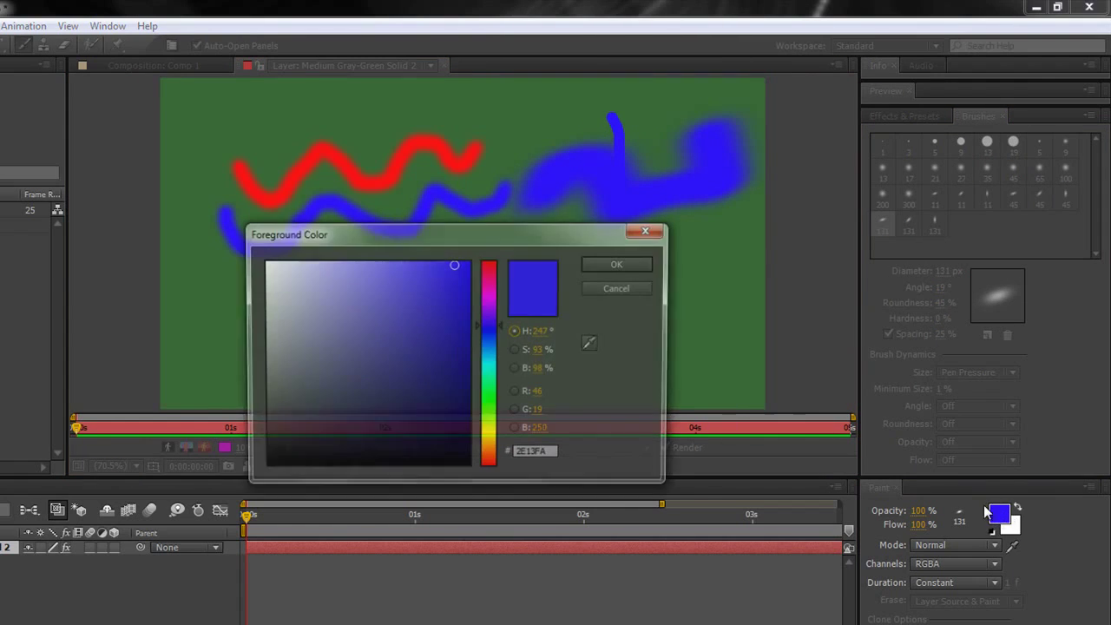
click(492, 366)
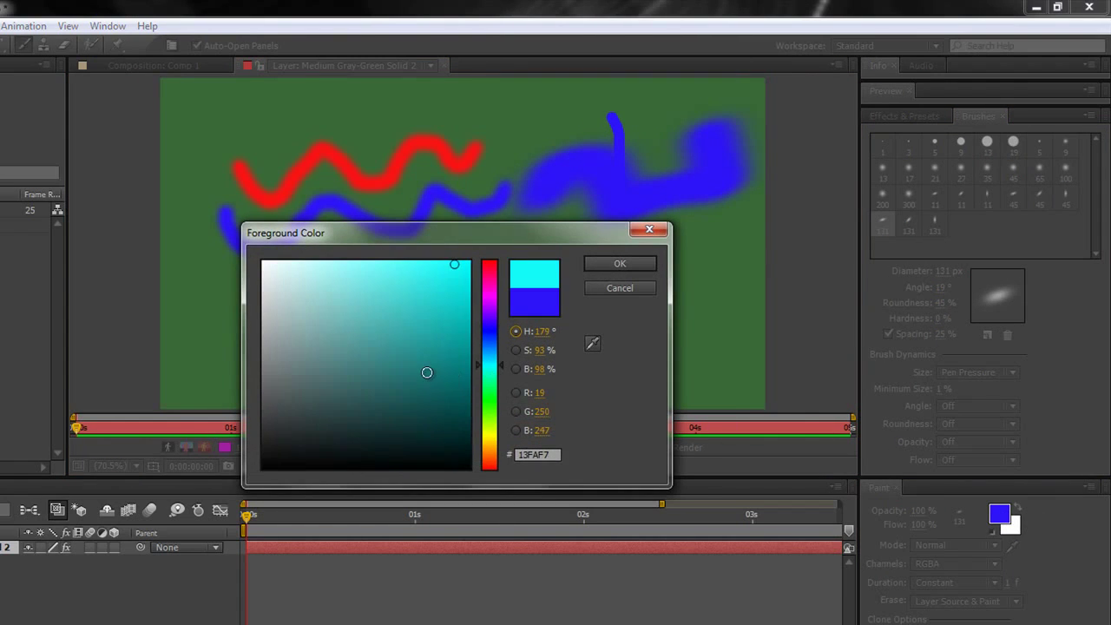
click(402, 349)
click(621, 264)
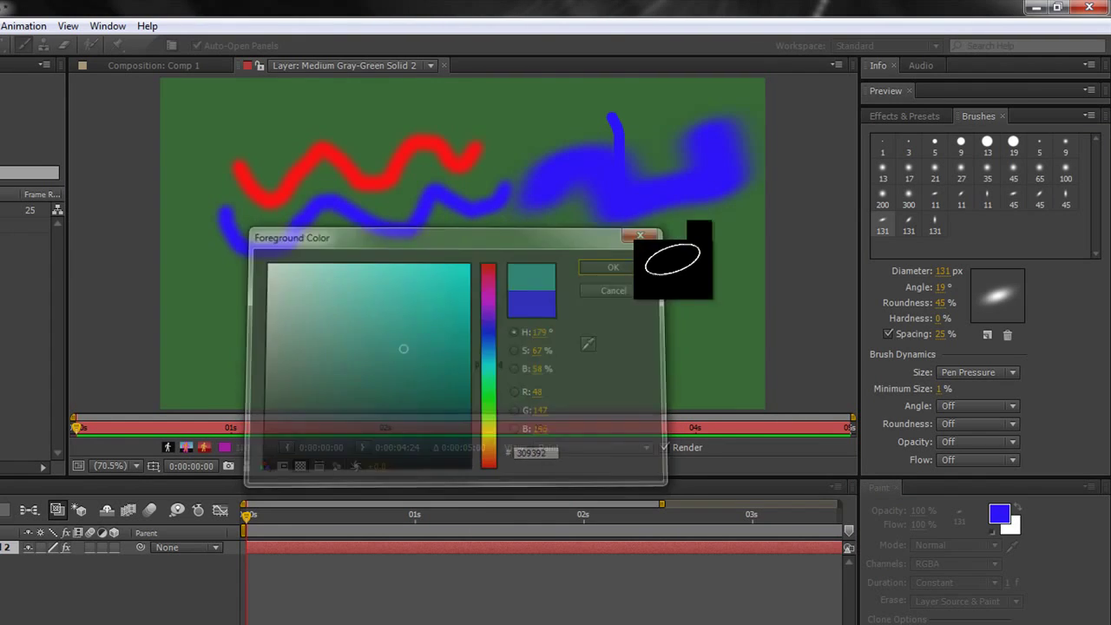
Step: Paint three short thin teal strokes around the broad blue stroke with the 45° elliptical 11 px brush
click(960, 192)
drag(696, 180, 712, 221)
mouse_move(662, 283)
mouse_down()
mouse_move(622, 225)
mouse_move(675, 242)
mouse_up()
click(645, 213)
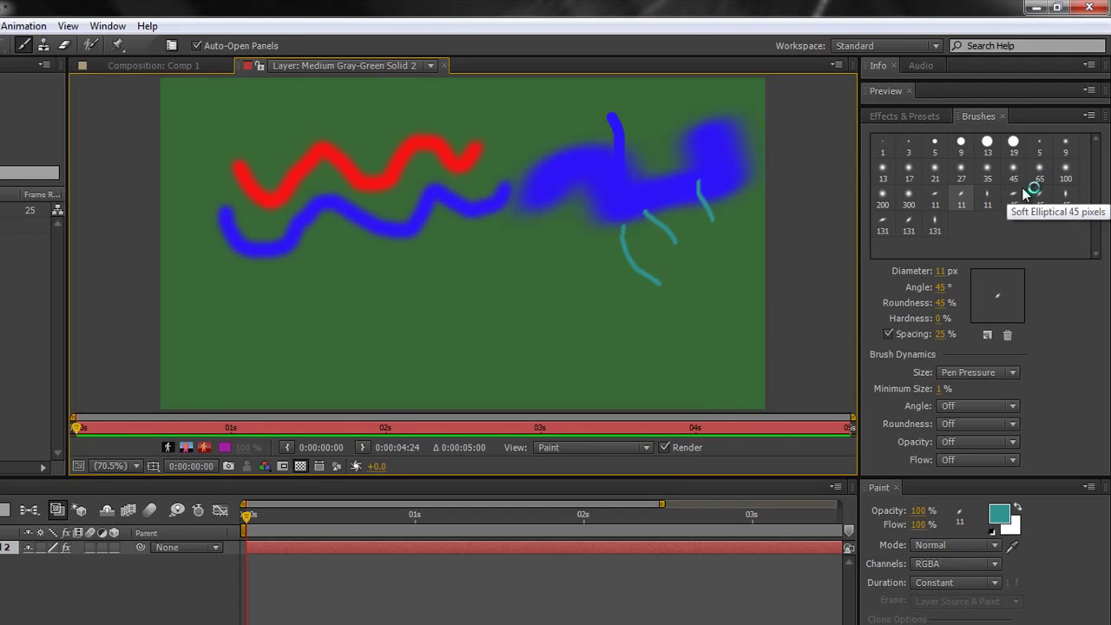
Step: Undo all the paint strokes on the green solid
key(ctrl+z)
key(ctrl+z)
key(ctrl+z)
key(ctrl+z)
key(ctrl+z)
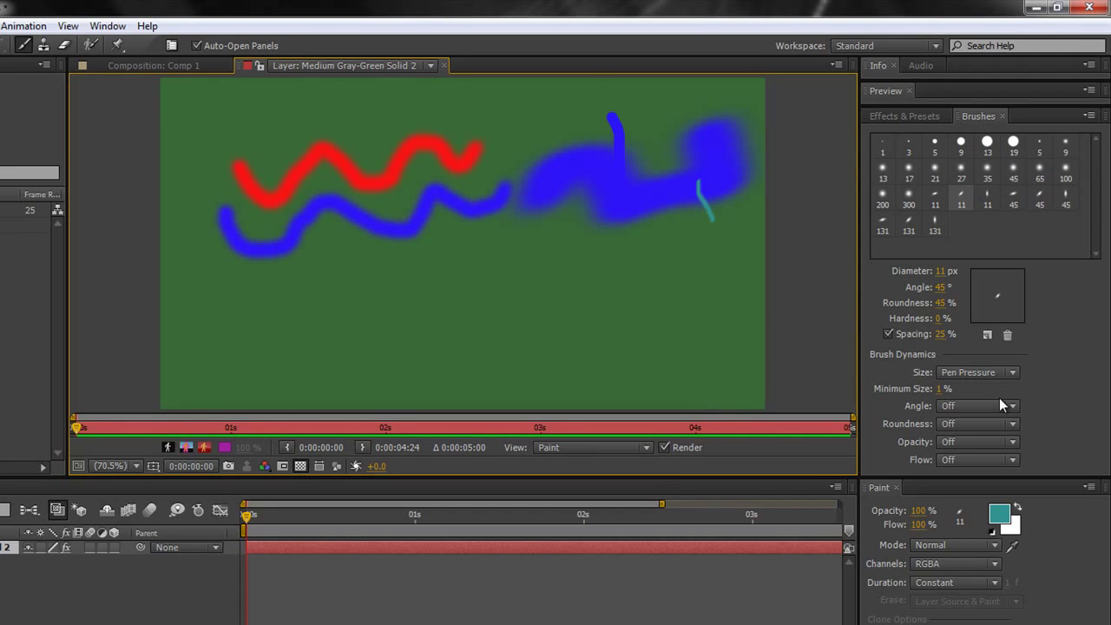
key(ctrl+z)
key(ctrl+z)
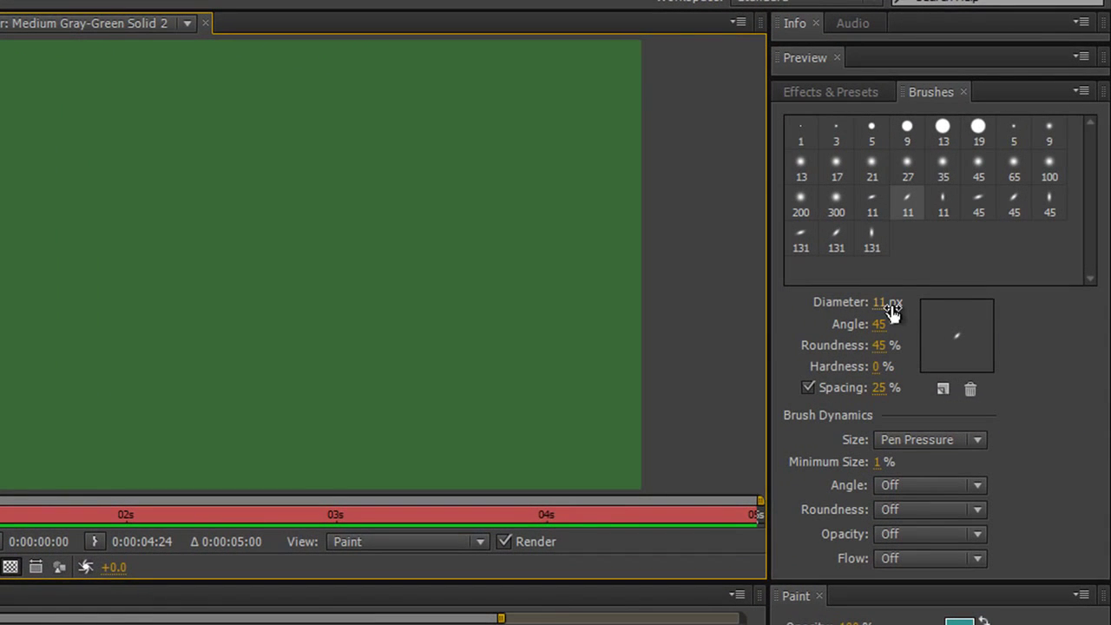
Step: Set the brush to 53 px diameter, 48° angle, 16% roundness and 0% hardness, and paint a short diagonal stroke at the upper left
drag(894, 302, 922, 292)
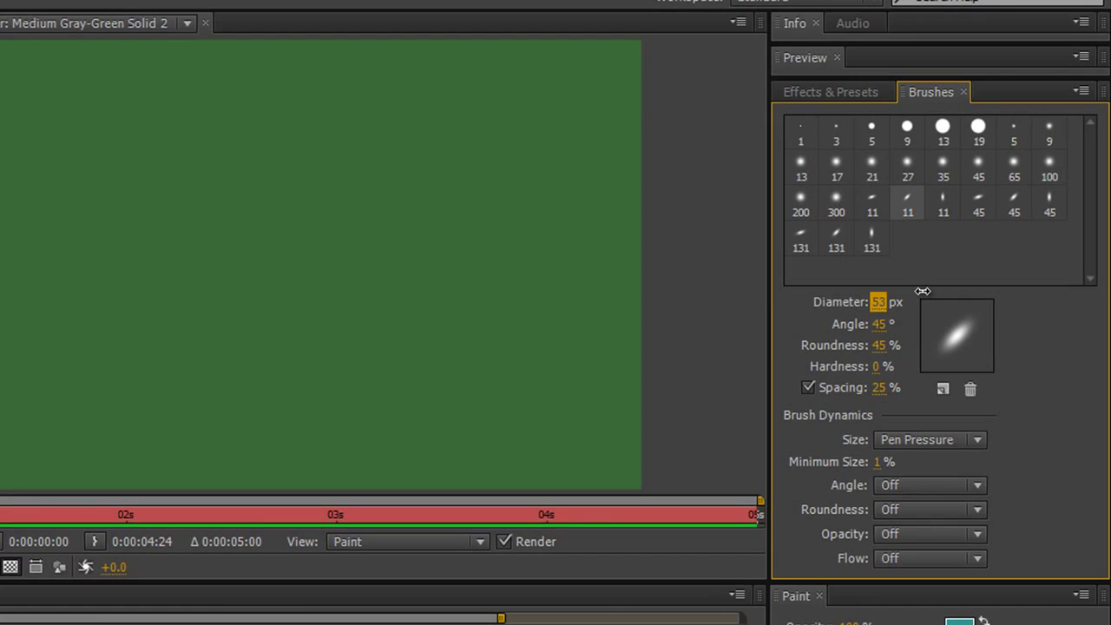
mouse_move(879, 325)
mouse_down()
mouse_move(965, 323)
mouse_move(879, 320)
mouse_move(938, 348)
mouse_move(754, 359)
mouse_move(764, 355)
mouse_up()
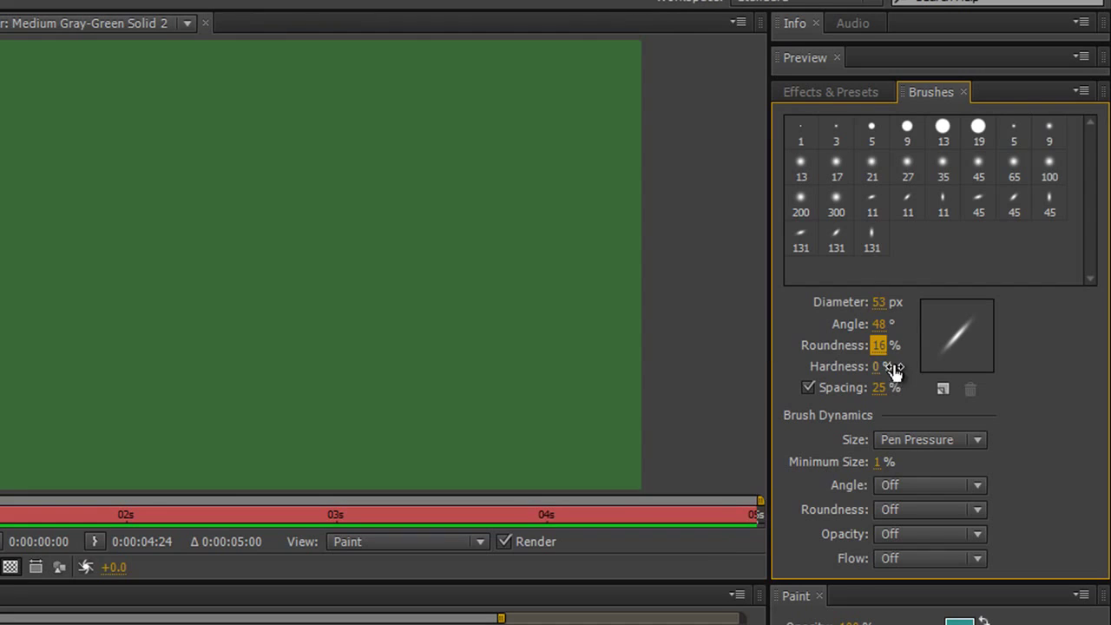
mouse_move(880, 367)
mouse_down()
mouse_move(870, 372)
mouse_move(1040, 373)
mouse_move(879, 380)
mouse_move(1029, 367)
mouse_move(913, 373)
mouse_up()
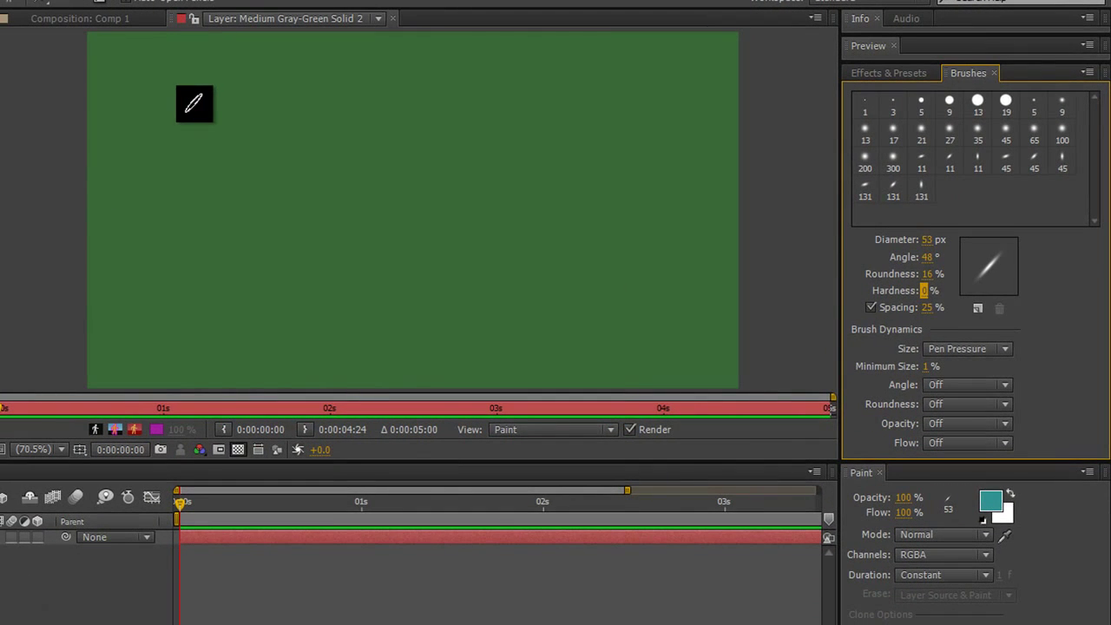
mouse_move(194, 104)
mouse_down()
mouse_move(248, 156)
mouse_move(302, 184)
mouse_up()
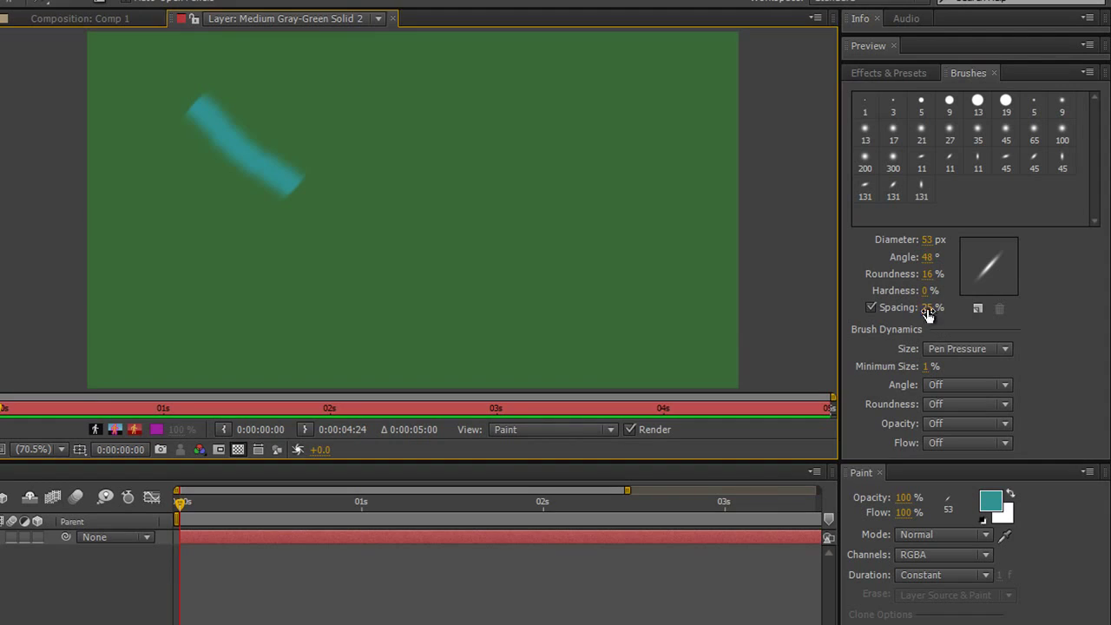
Step: Paint a long diagonal stroke with brush spacing at 199%, and a wavy stroke below it with spacing at 1%
drag(927, 307, 1075, 318)
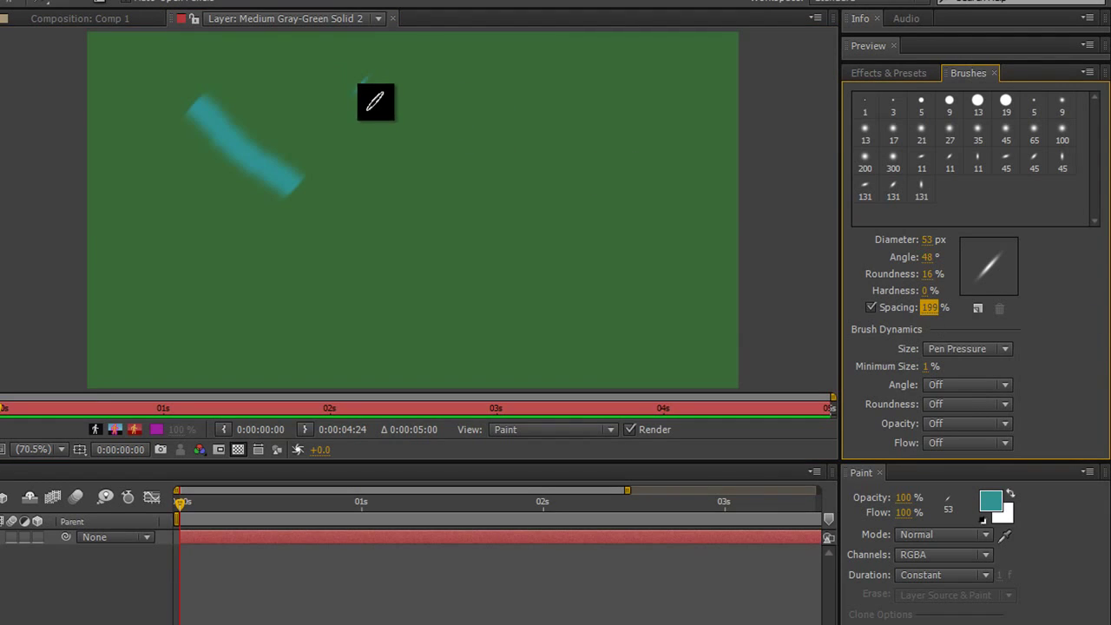
drag(374, 99, 571, 243)
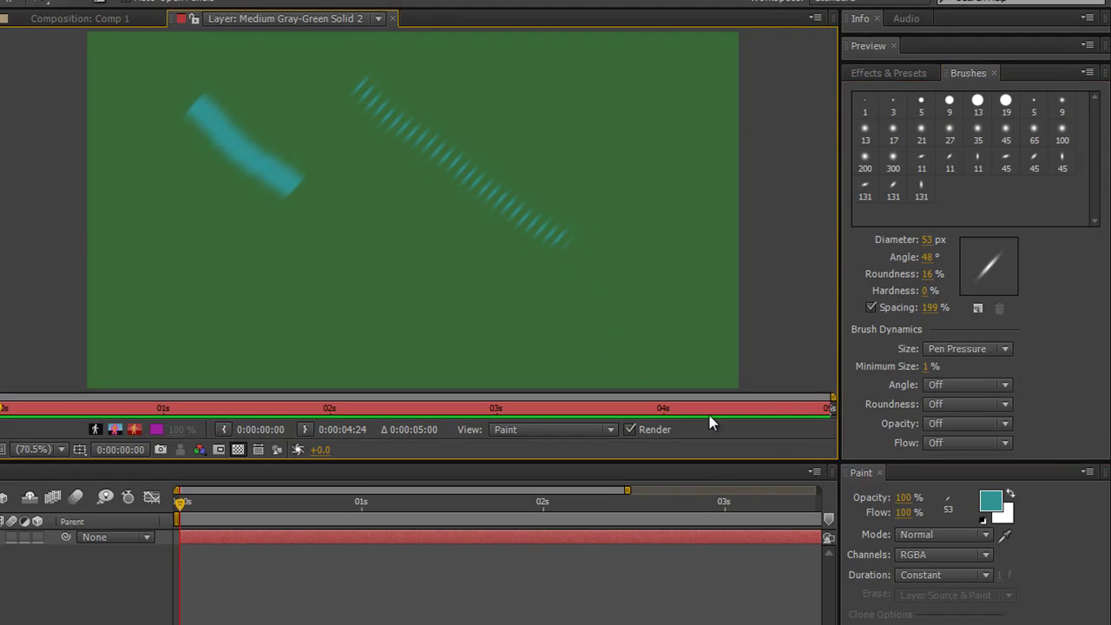
drag(932, 311, 791, 371)
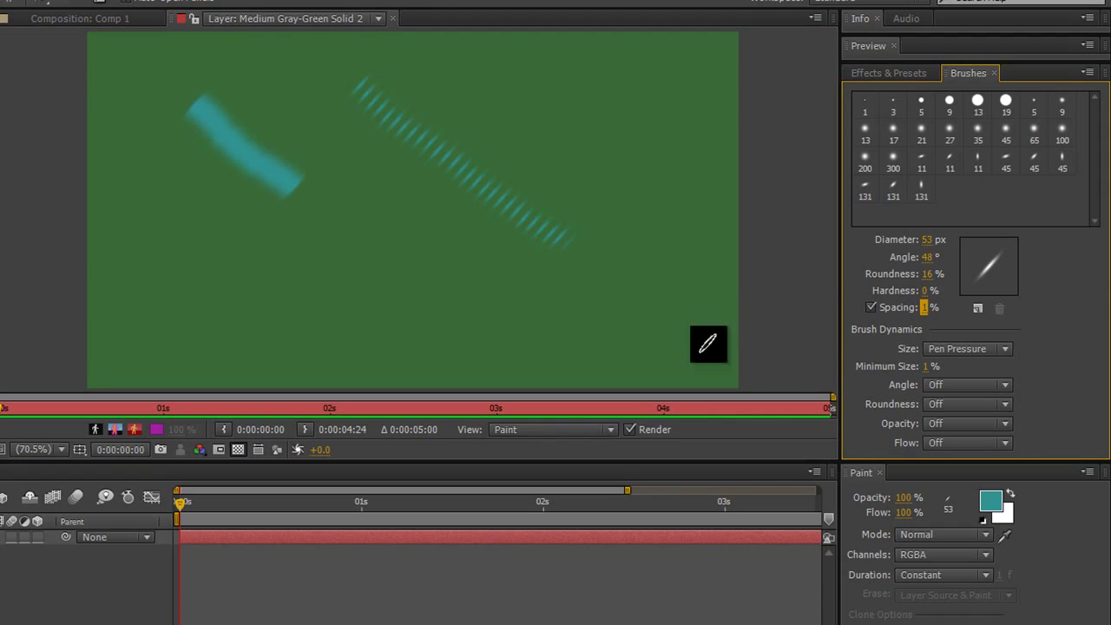
mouse_move(323, 249)
mouse_down()
mouse_move(335, 261)
mouse_move(355, 260)
mouse_move(362, 241)
mouse_move(401, 249)
mouse_move(423, 271)
mouse_move(456, 251)
mouse_move(483, 287)
mouse_up()
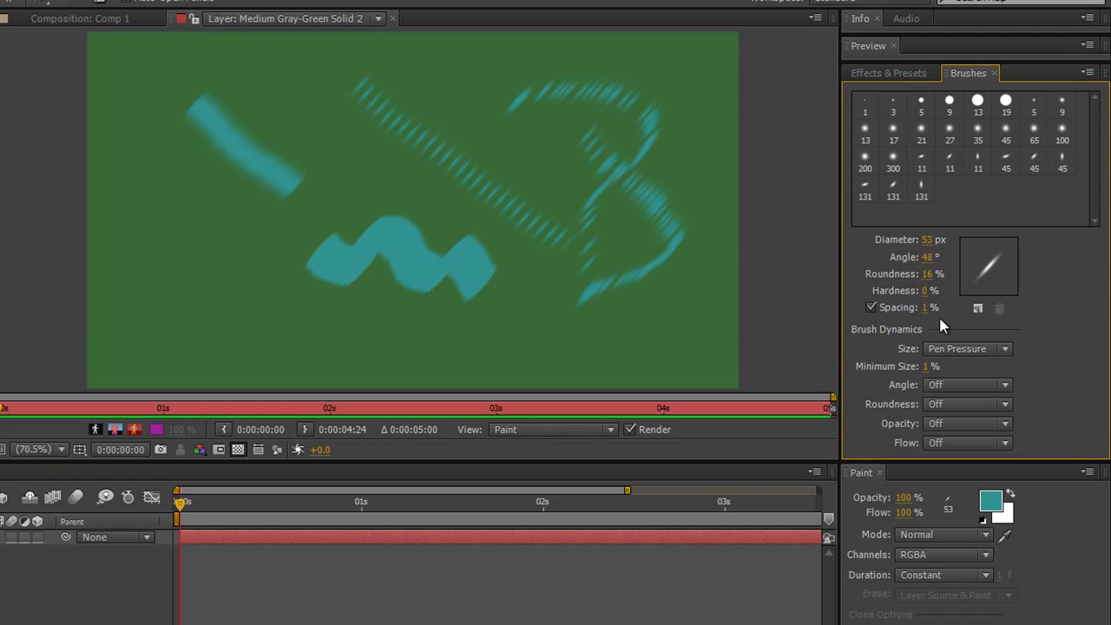
Step: Set the brush spacing to 25% and paint three short diagonal strokes on the left part of the solid
click(927, 309)
text(25)
key(Return)
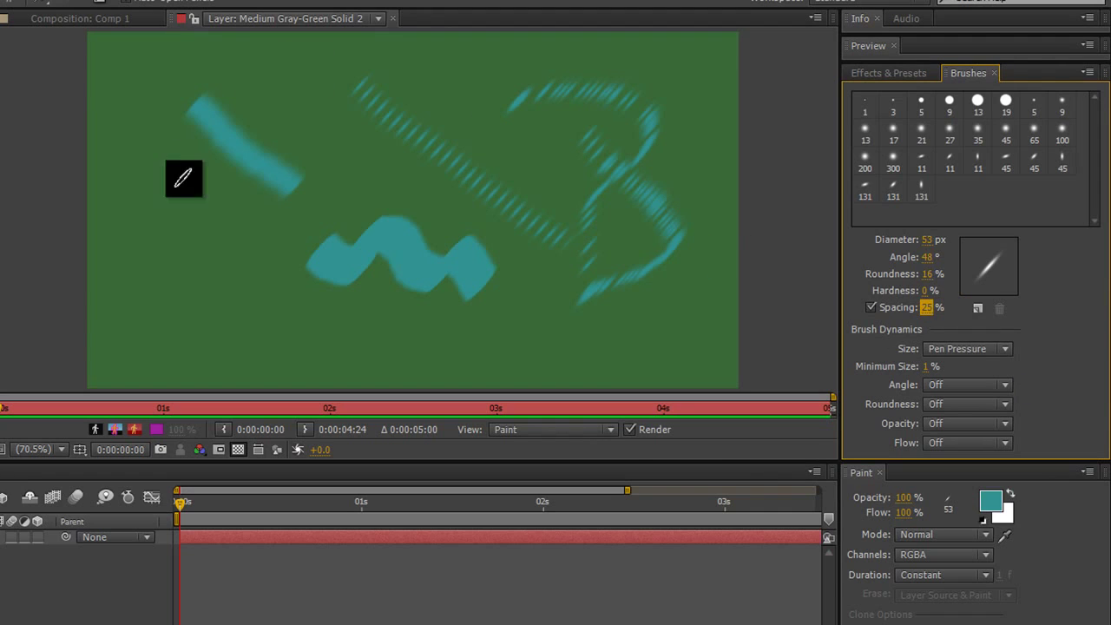
drag(140, 189, 201, 279)
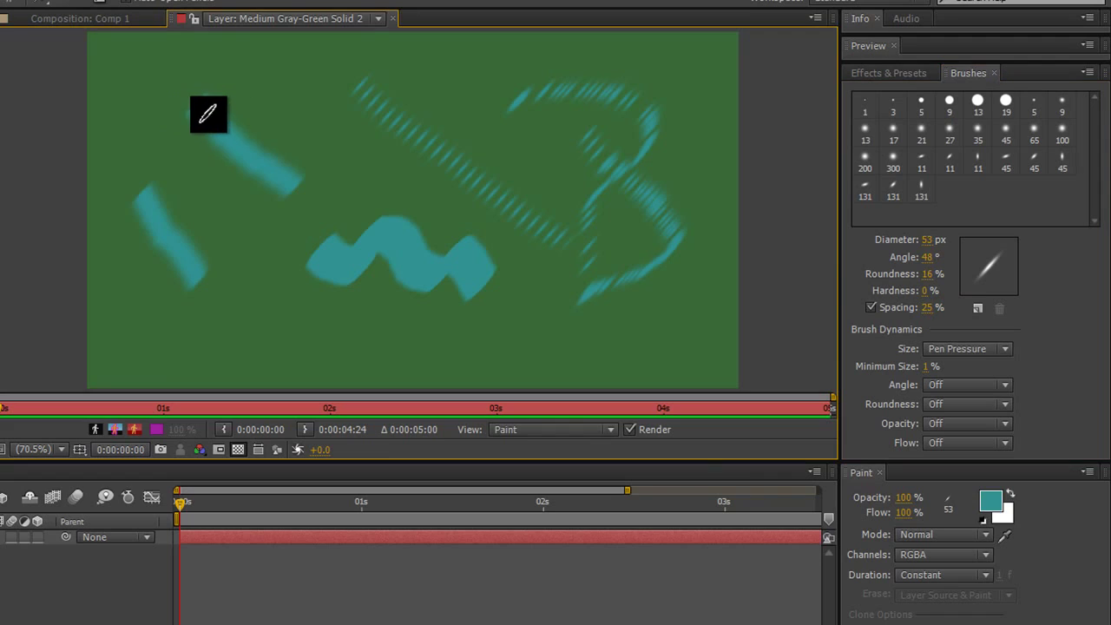
drag(198, 106, 291, 184)
drag(120, 293, 144, 318)
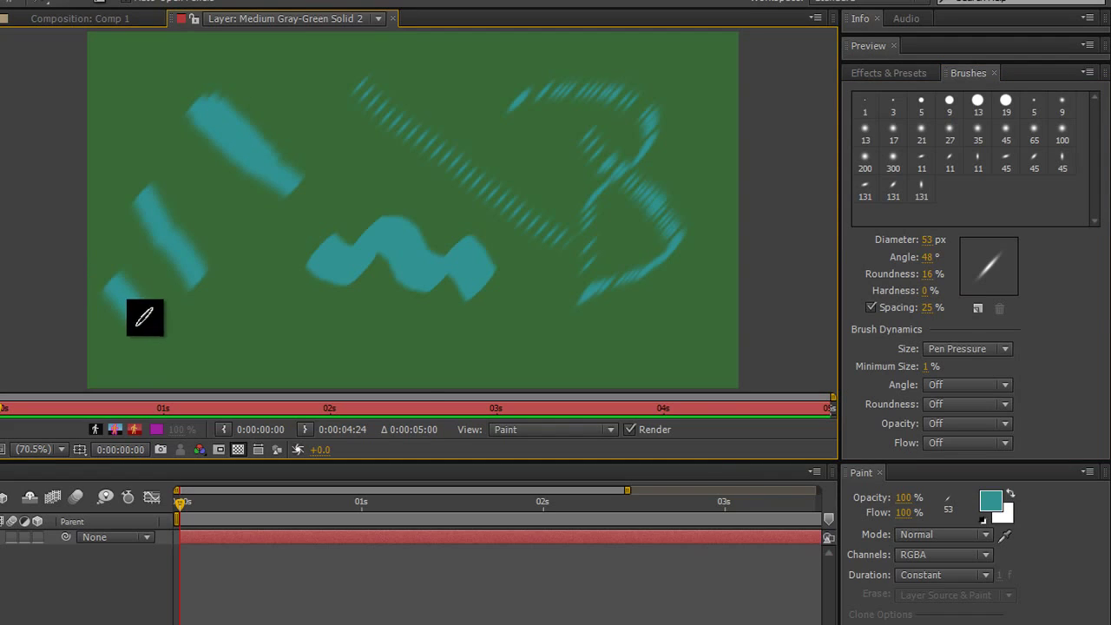
Step: Turn off brush spacing and paint a long curved stroke from the solid's upper left down to its lower middle
click(871, 307)
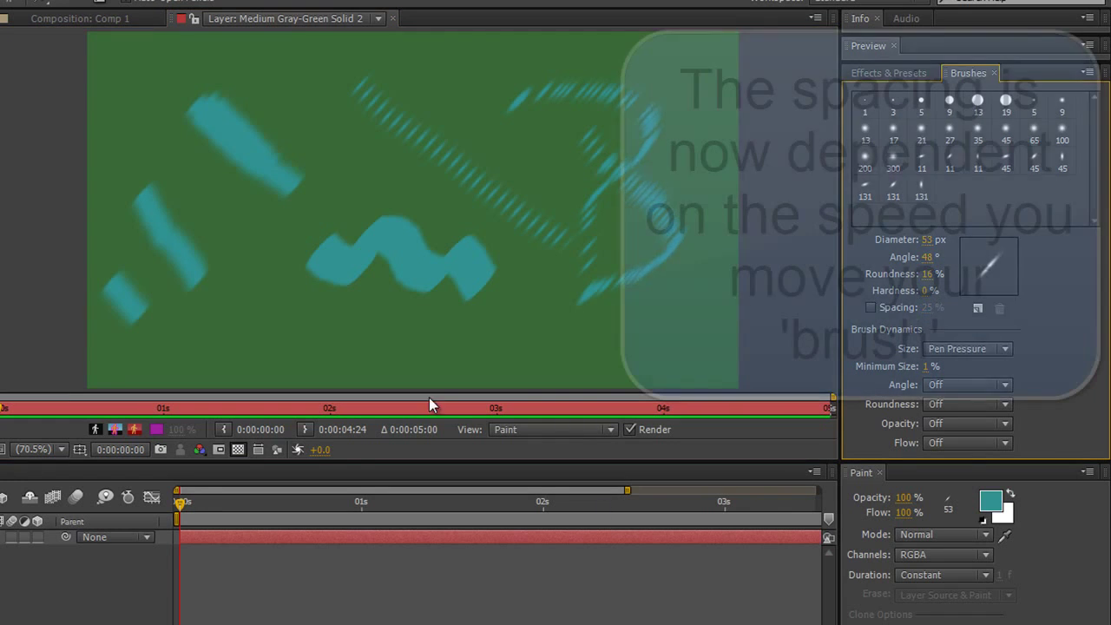
mouse_move(142, 112)
mouse_down()
mouse_move(248, 295)
mouse_move(298, 332)
mouse_move(526, 339)
mouse_up()
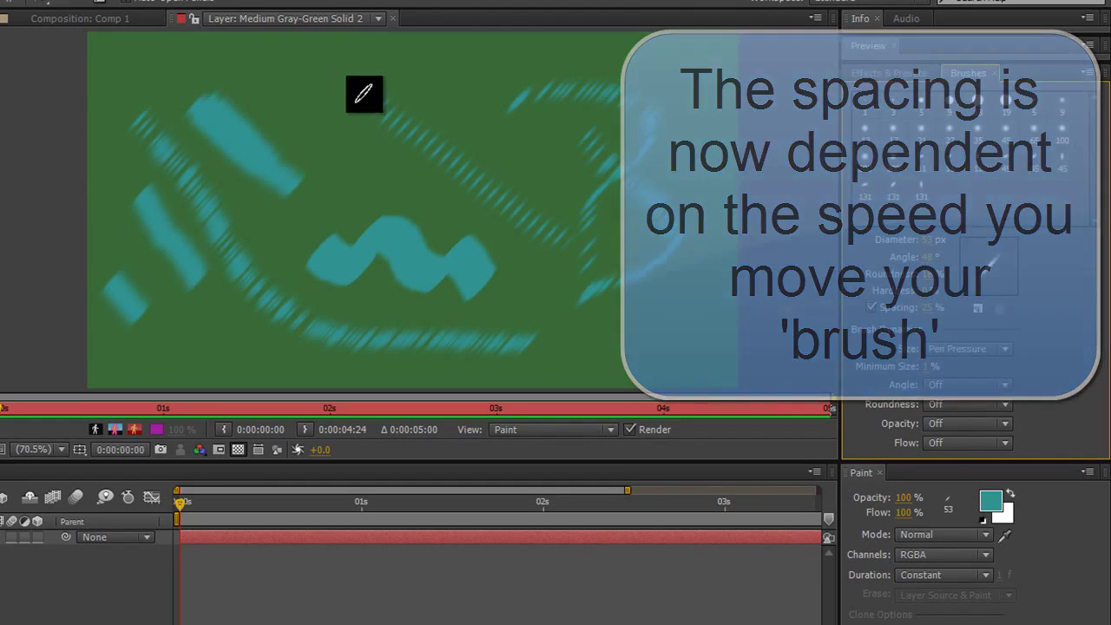
Step: Paint a long diagonal stroke across the upper middle of the solid in dark blue, with brush spacing enabled at 439%
mouse_move(927, 307)
mouse_down()
mouse_move(1002, 306)
mouse_move(1107, 280)
mouse_up()
drag(927, 311, 954, 260)
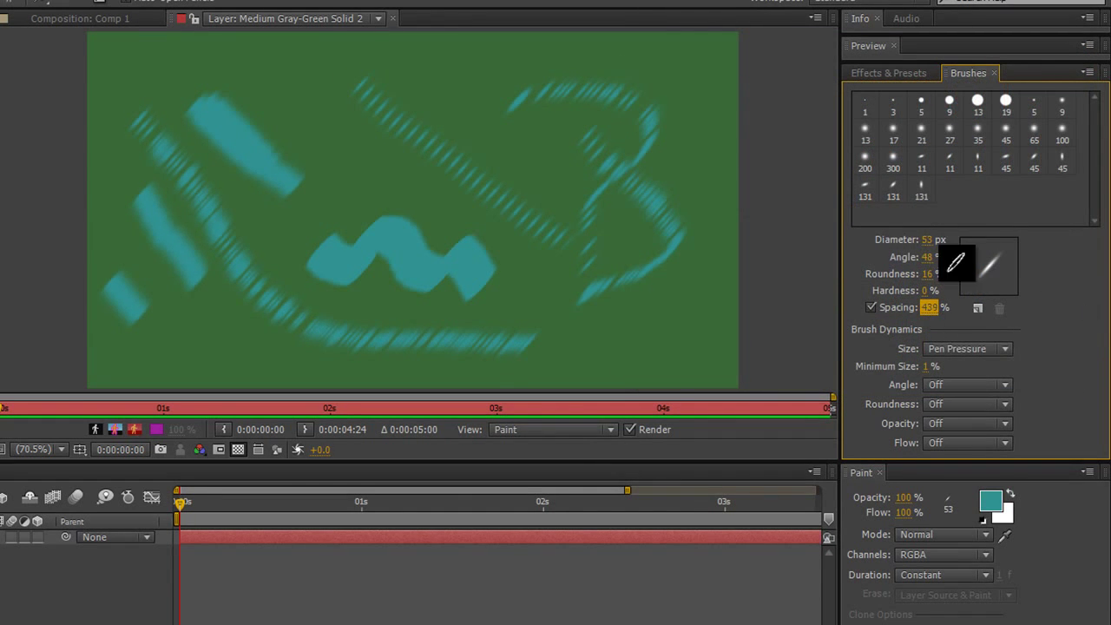
click(994, 503)
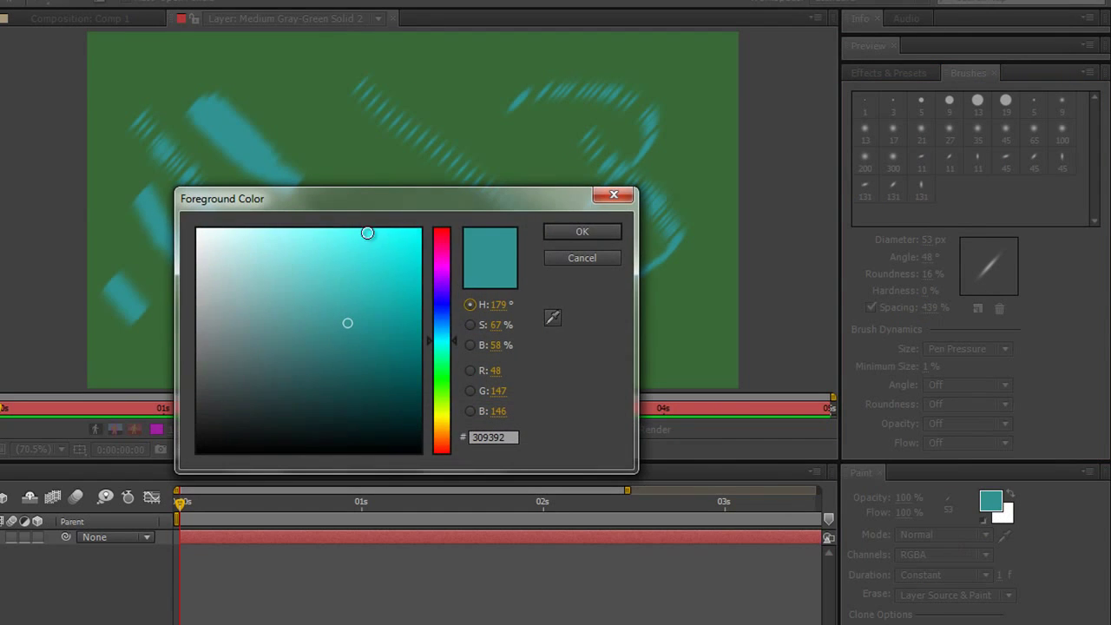
click(442, 304)
drag(384, 311, 421, 322)
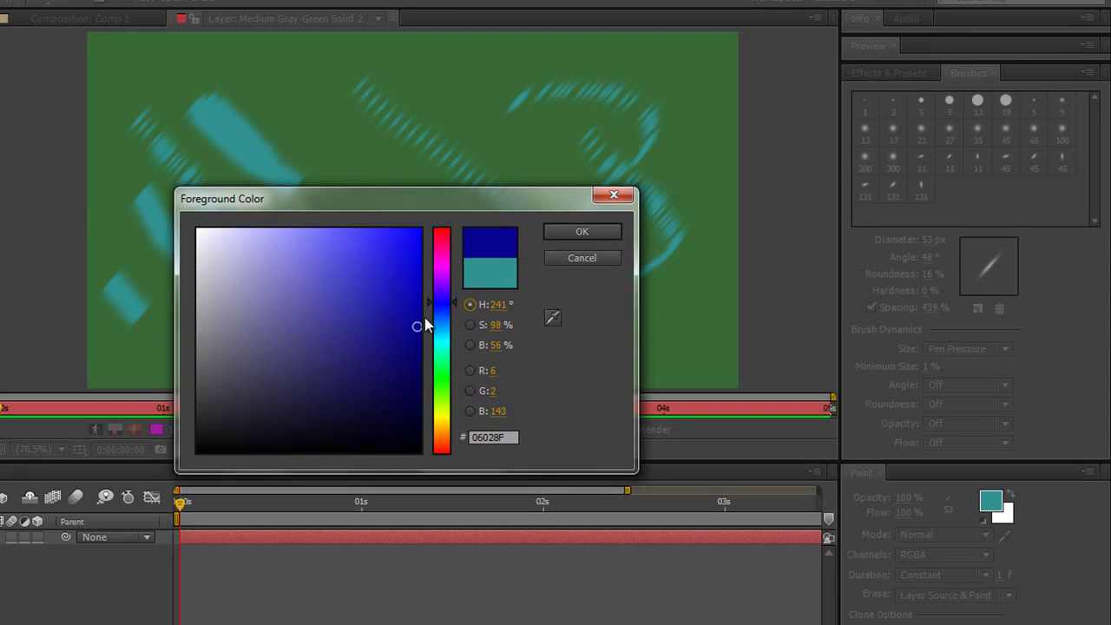
click(594, 229)
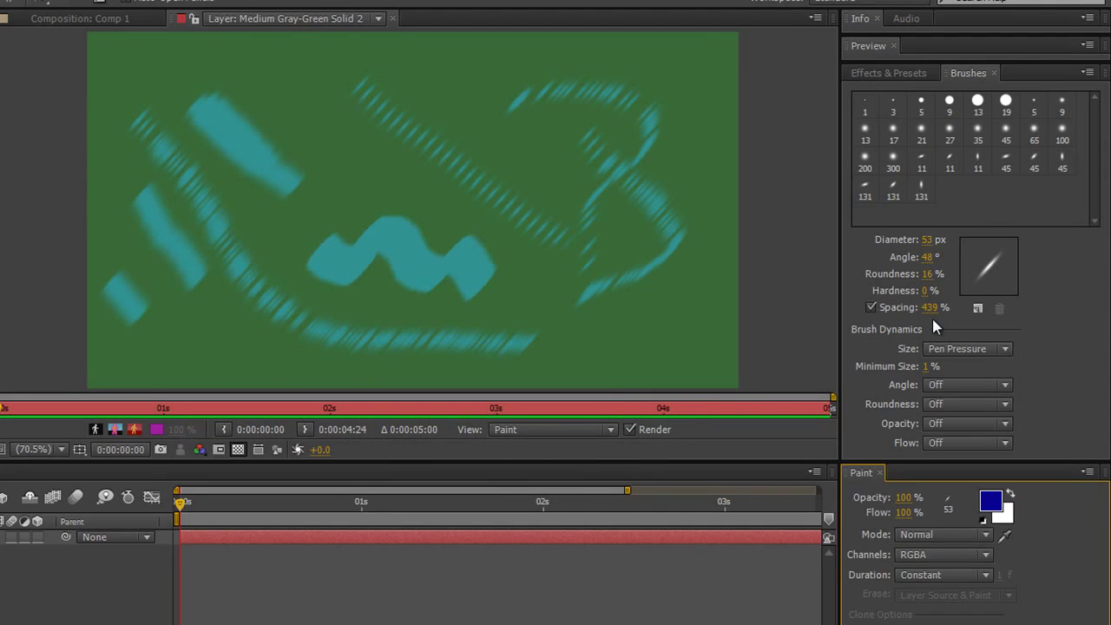
mouse_move(289, 76)
mouse_down()
mouse_move(424, 159)
mouse_move(585, 235)
mouse_up()
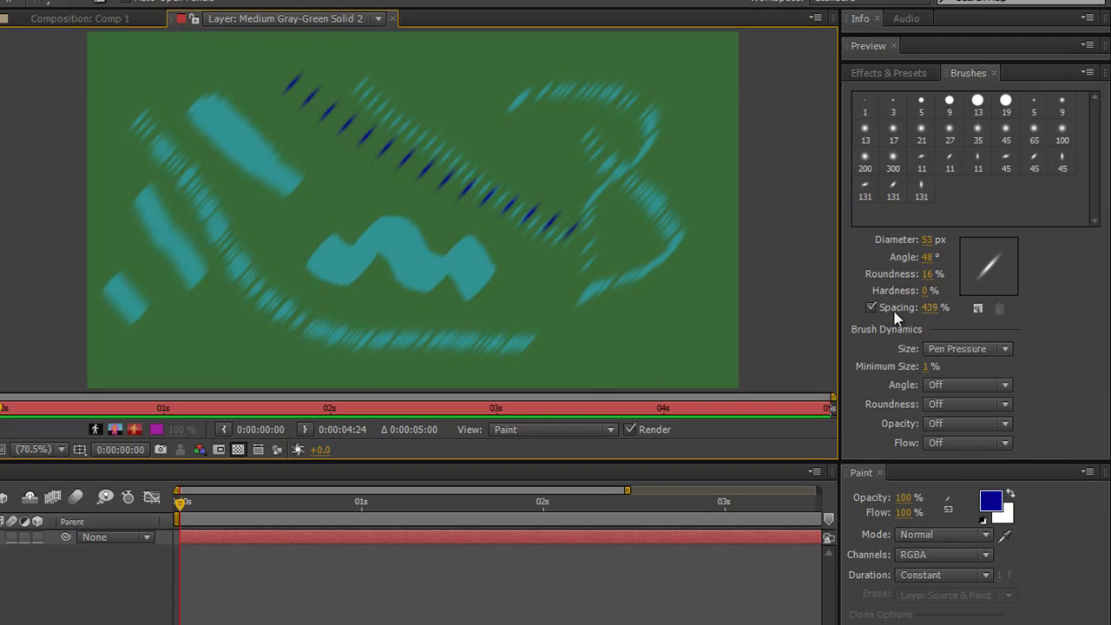
Step: Set the brush spacing to 1% and paint a short wavy dark blue stroke near the solid's top
click(929, 307)
text(1)
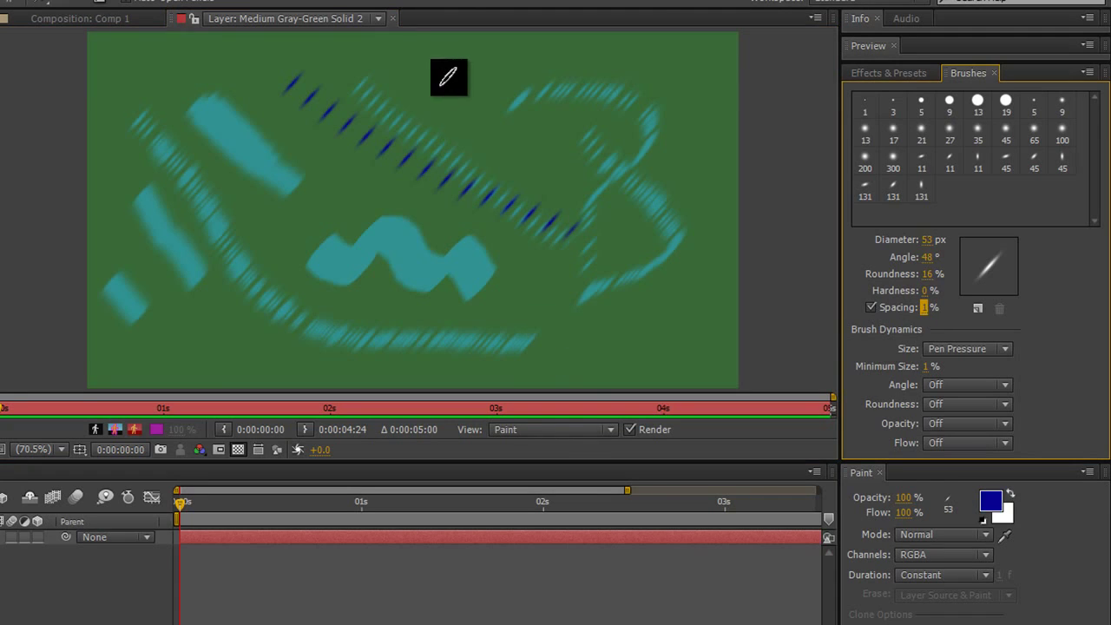
mouse_move(438, 71)
mouse_down()
mouse_move(487, 98)
mouse_move(492, 117)
mouse_move(526, 117)
mouse_move(545, 131)
mouse_up()
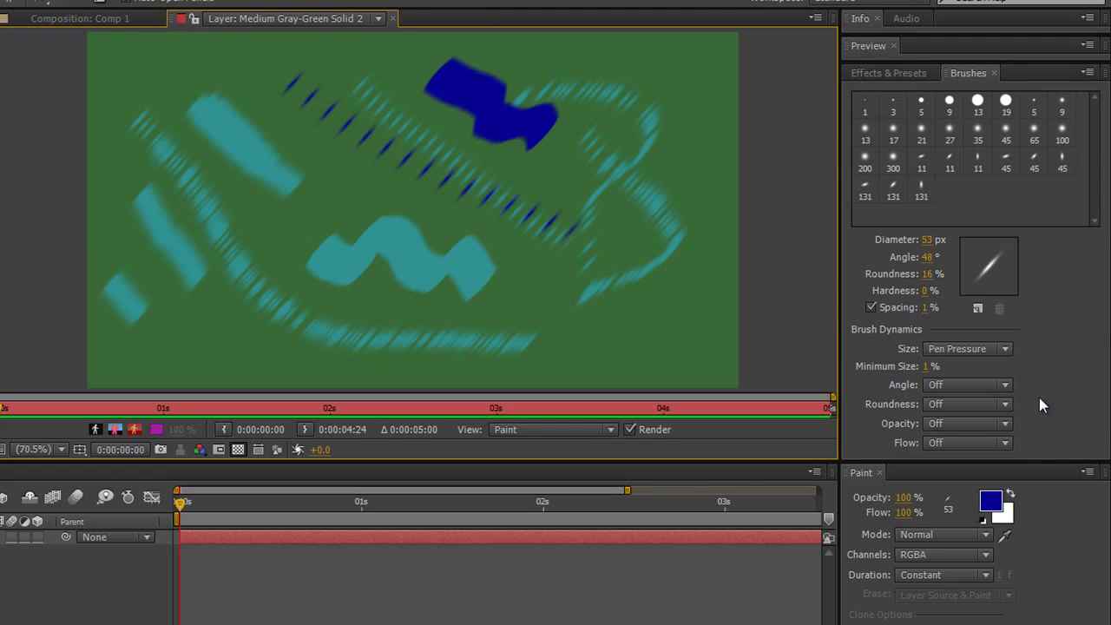
Step: Set the brush spacing to 25% and save the current tip as a new brush named Soft Elliptical 53 pixels
click(927, 308)
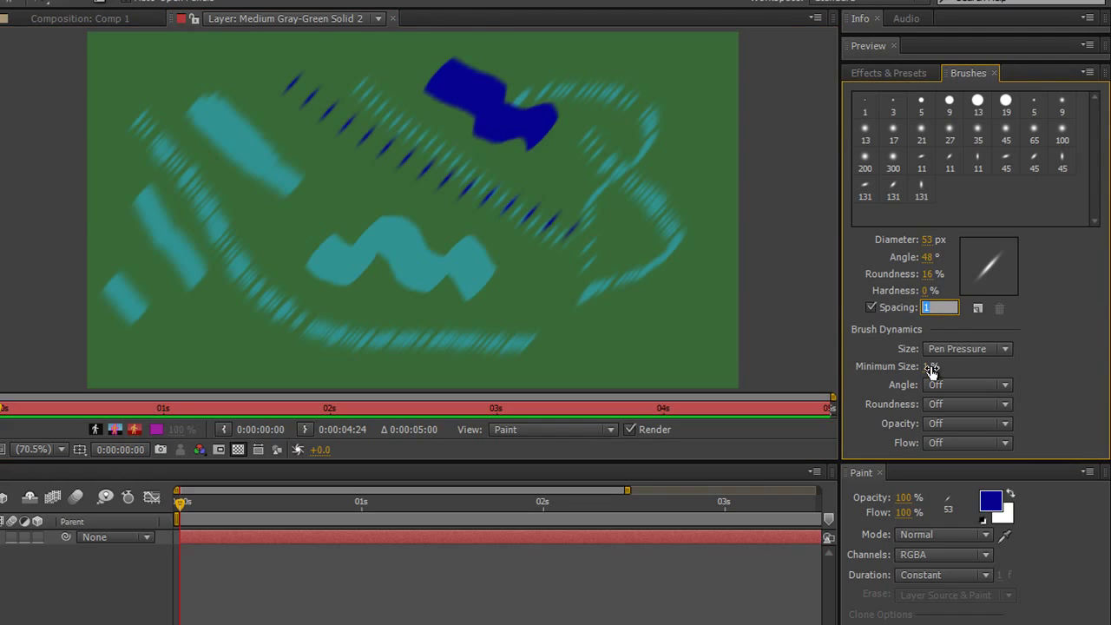
text(25)
click(1082, 350)
click(975, 309)
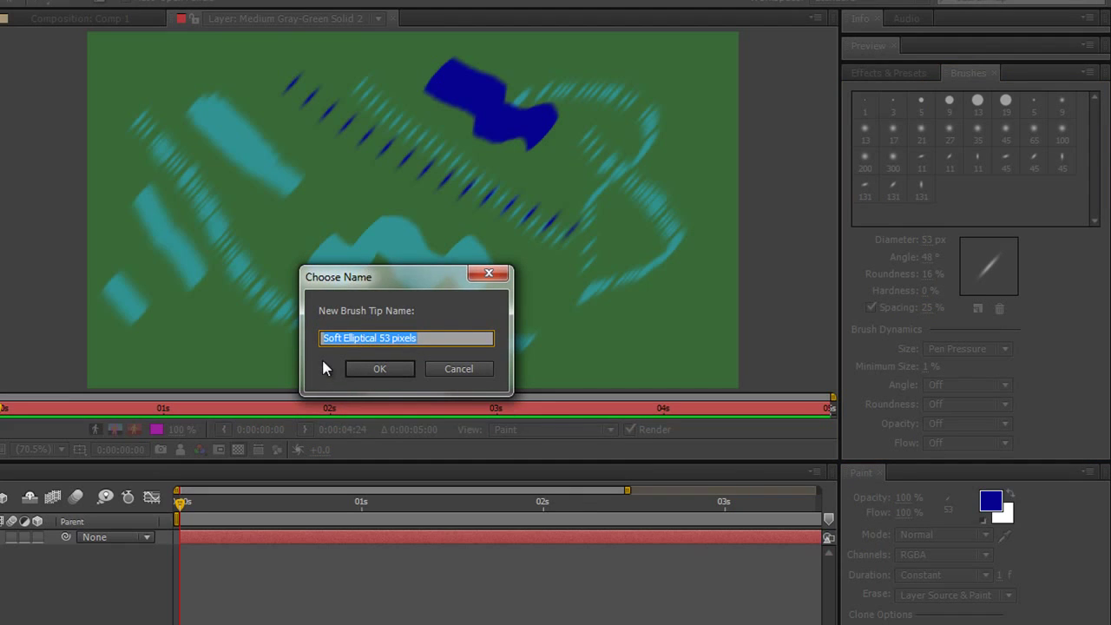
click(380, 369)
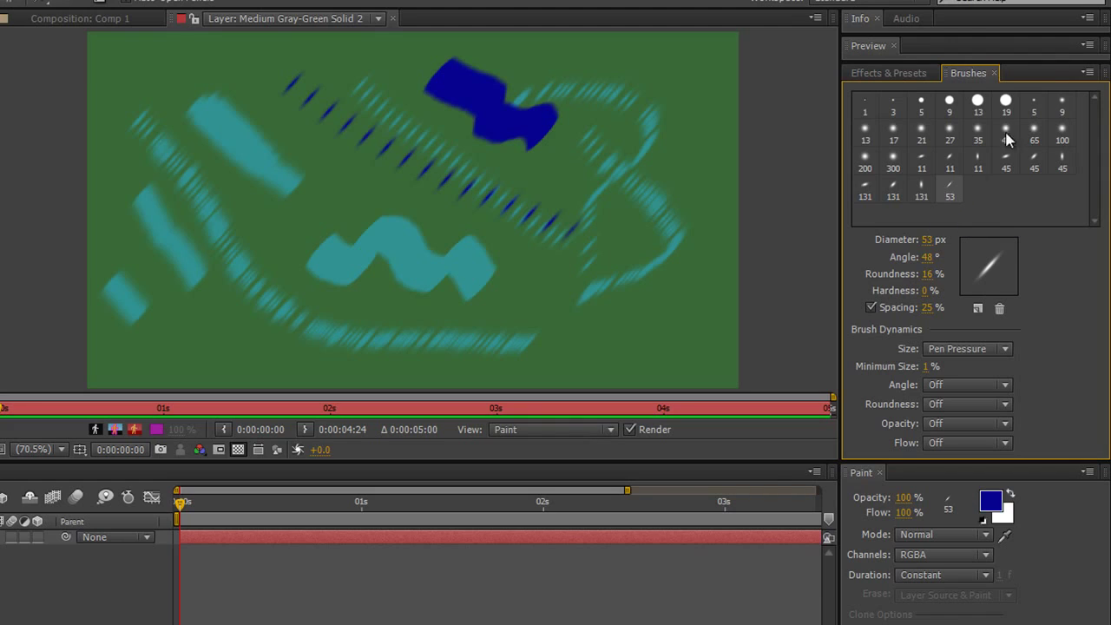
Step: Delete the saved 53 px brush tip from the presets
click(1089, 74)
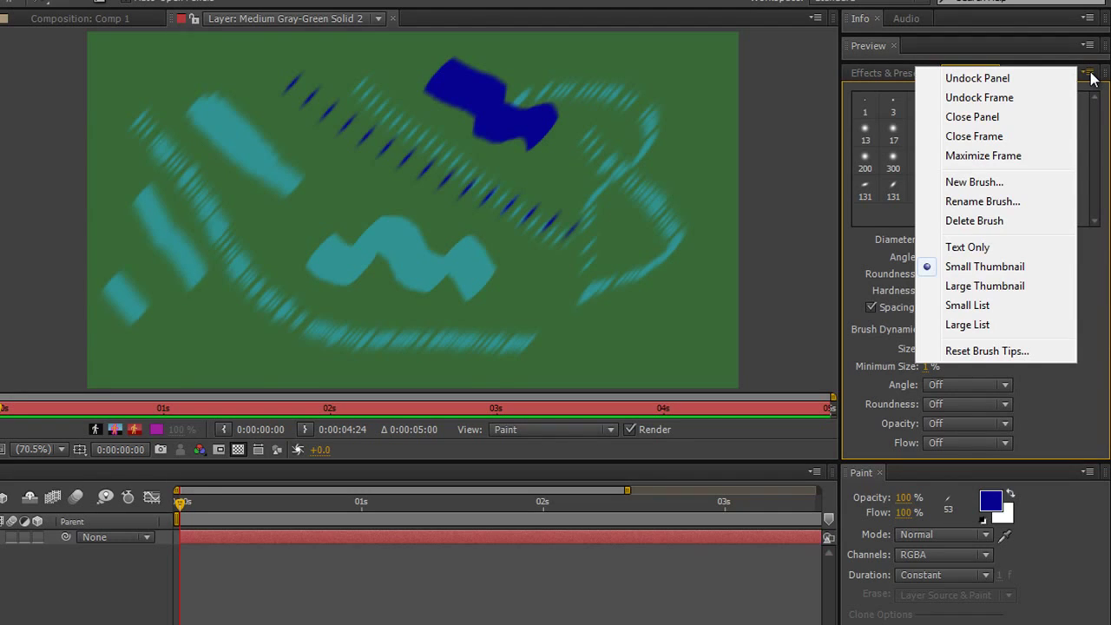
click(989, 220)
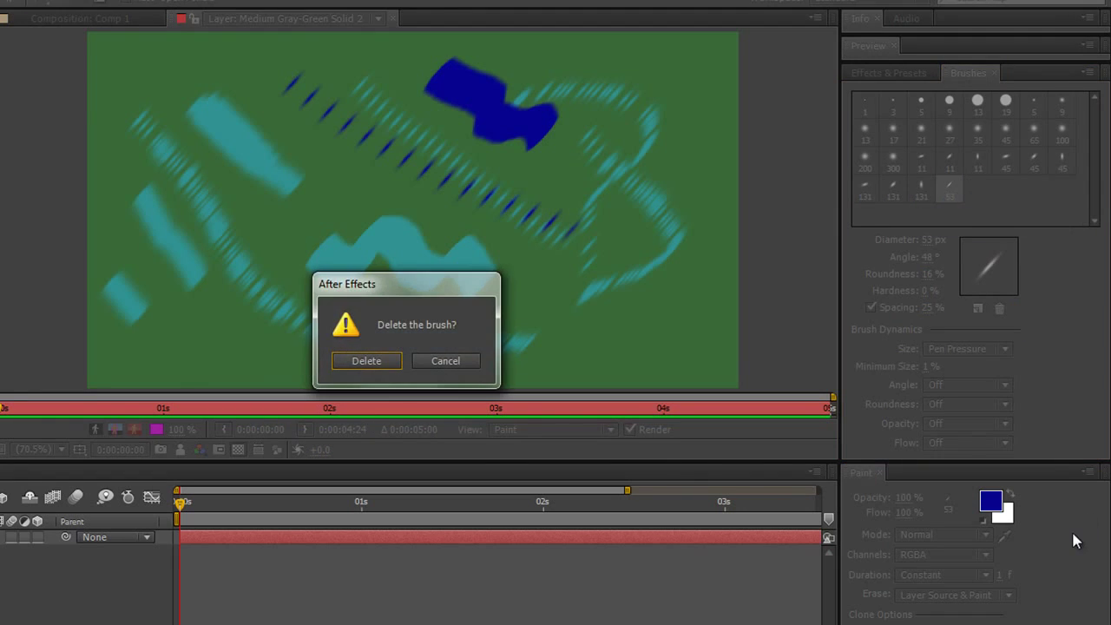
click(368, 363)
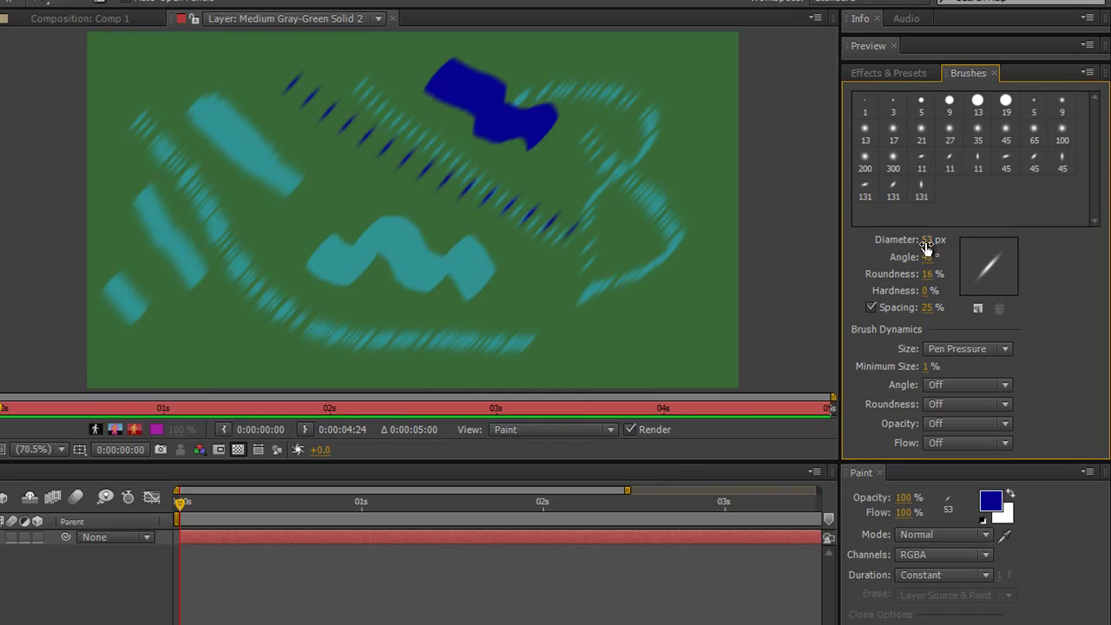
Step: Set the brush to 152 px diameter, 127° angle, 6% hardness and 254% spacing
drag(926, 241, 1009, 237)
mouse_move(928, 295)
mouse_down()
mouse_move(972, 259)
mouse_move(994, 259)
mouse_up()
drag(925, 318, 1107, 294)
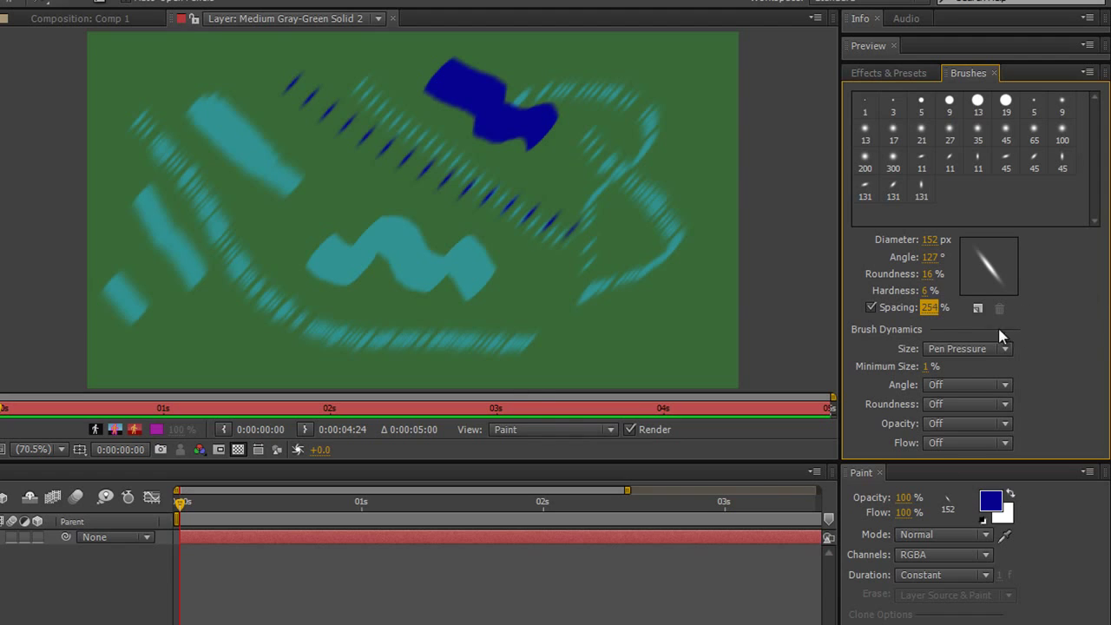
Step: Save the current tip as a new brush named Spaced Brush and paint a sweeping stroke across the middle of the solid
click(978, 309)
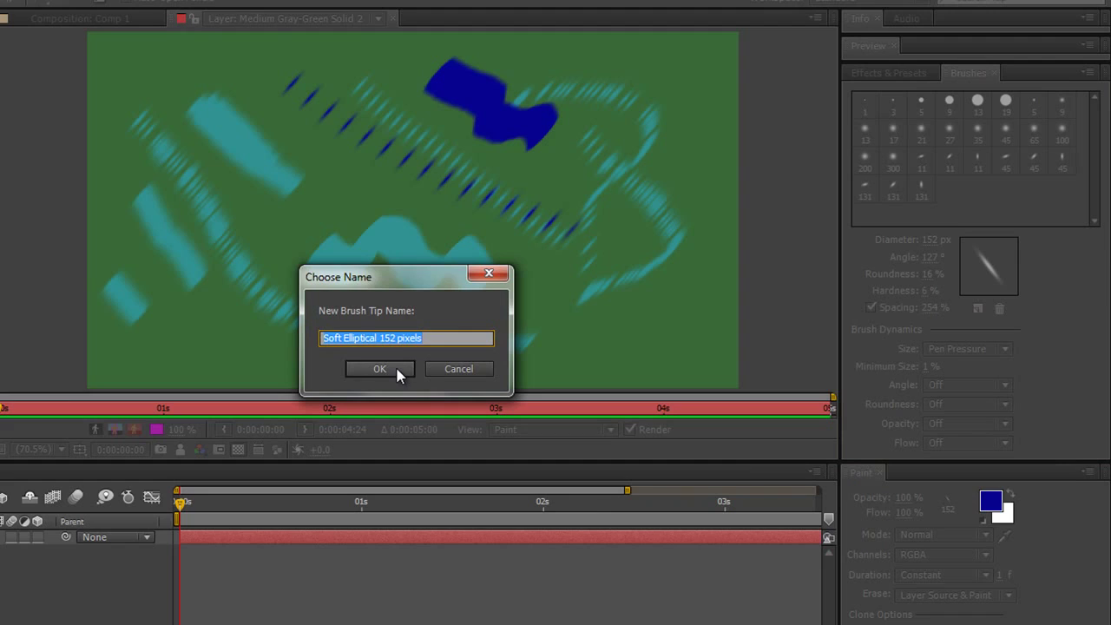
text(Sp)
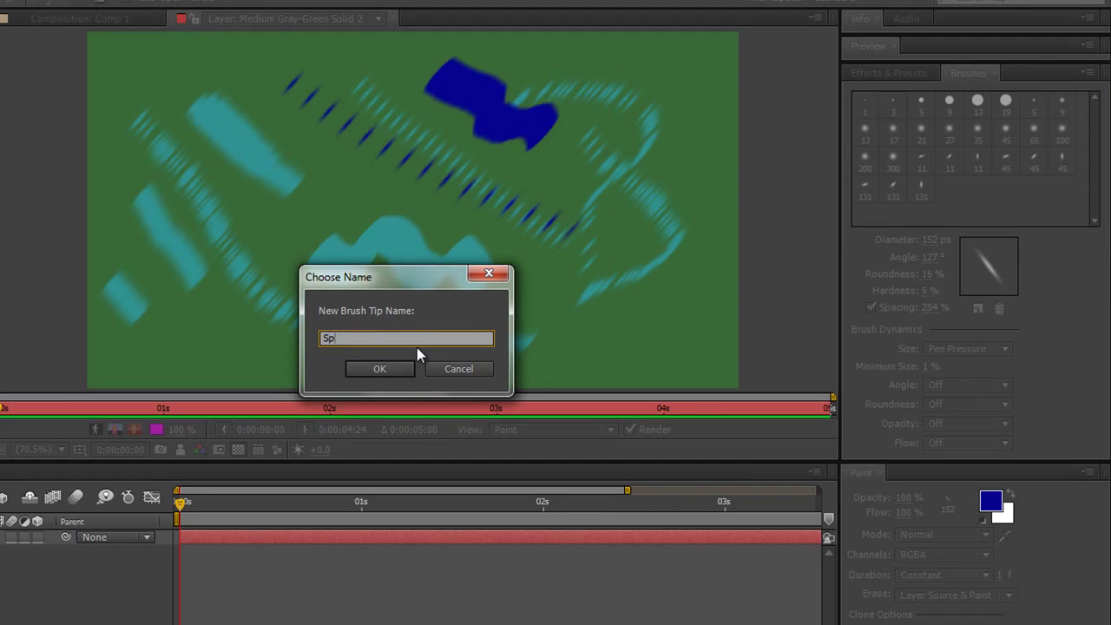
text(aced Brush)
key(Return)
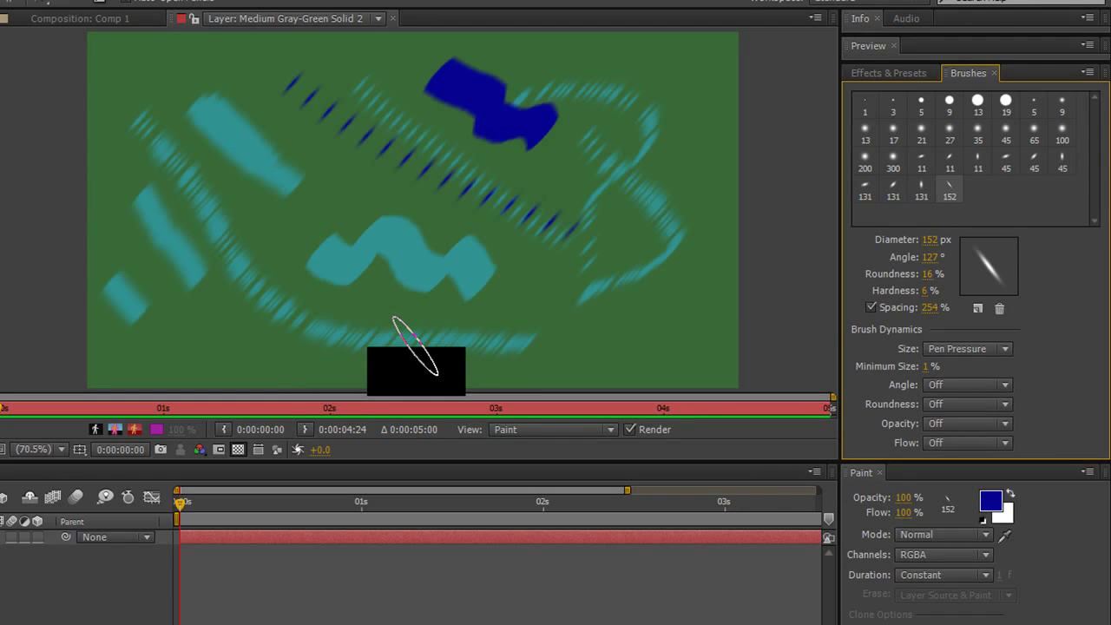
mouse_move(290, 233)
mouse_down()
mouse_move(365, 213)
mouse_move(416, 213)
mouse_move(475, 267)
mouse_move(531, 256)
mouse_move(573, 174)
mouse_move(624, 168)
mouse_up()
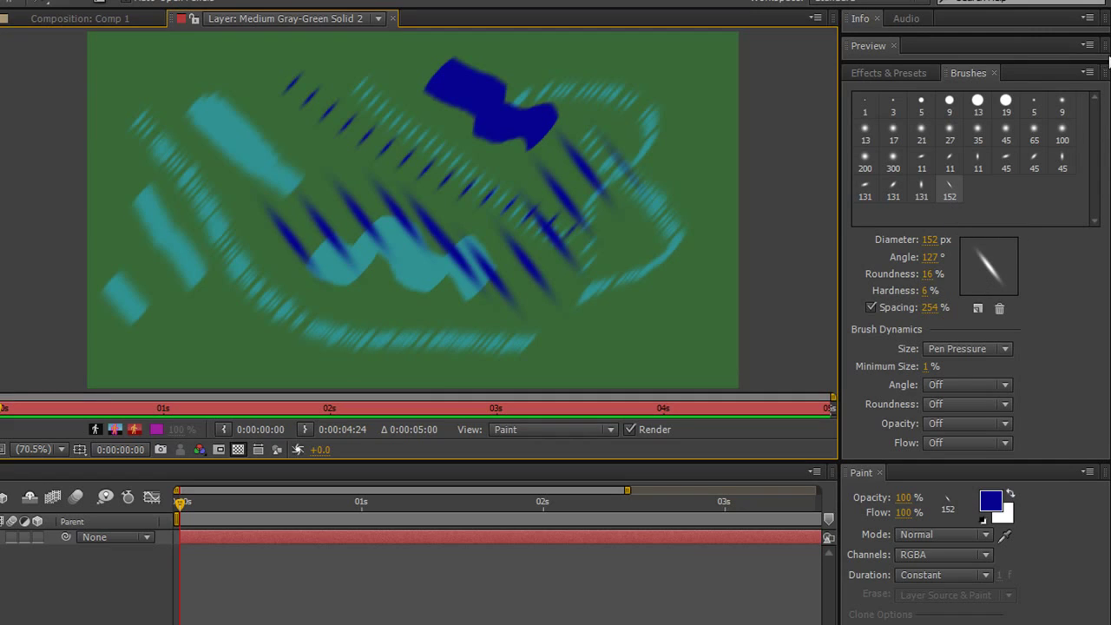
click(1088, 73)
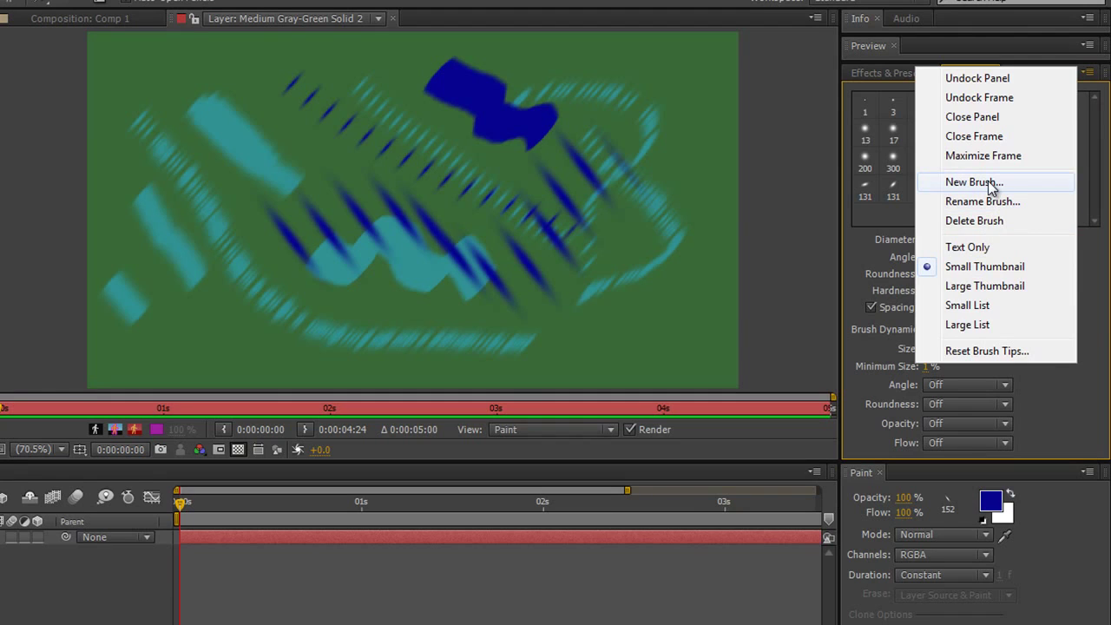
click(992, 188)
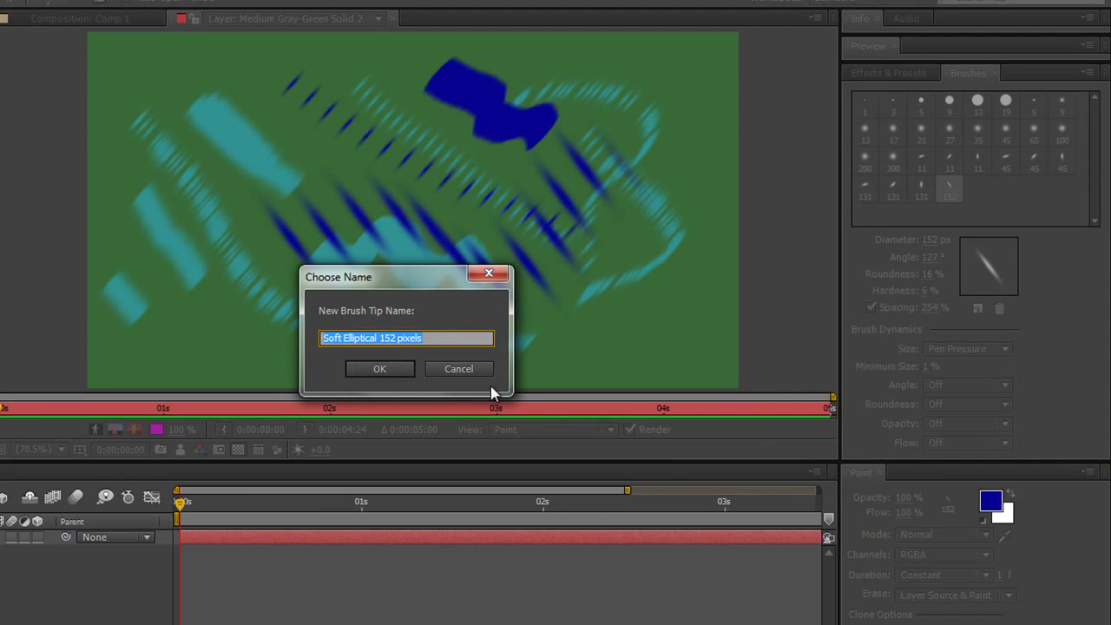
click(457, 368)
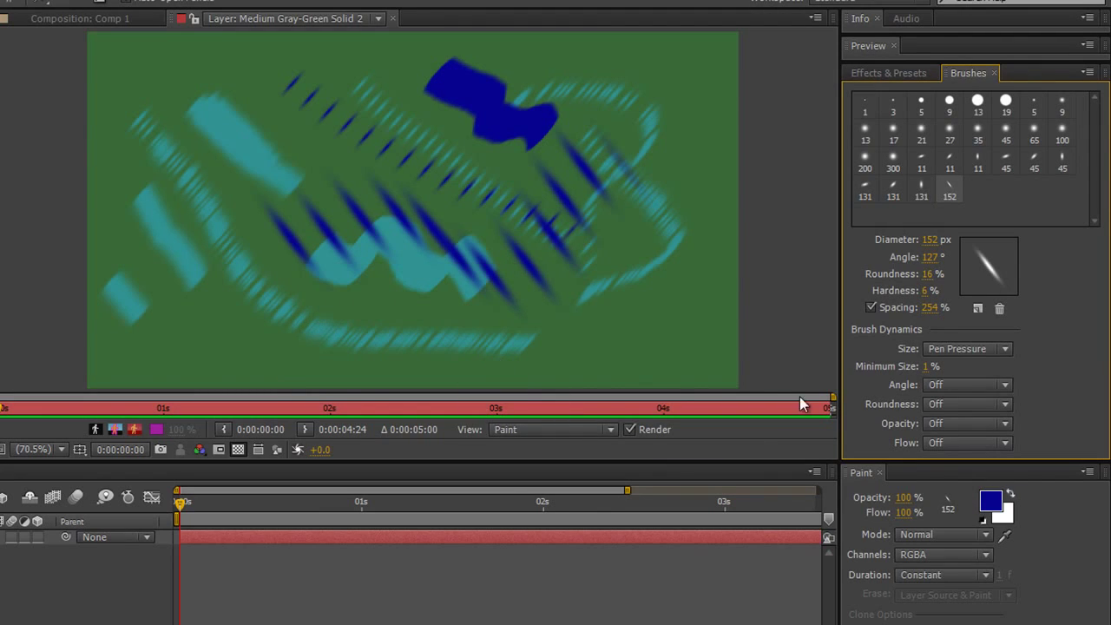